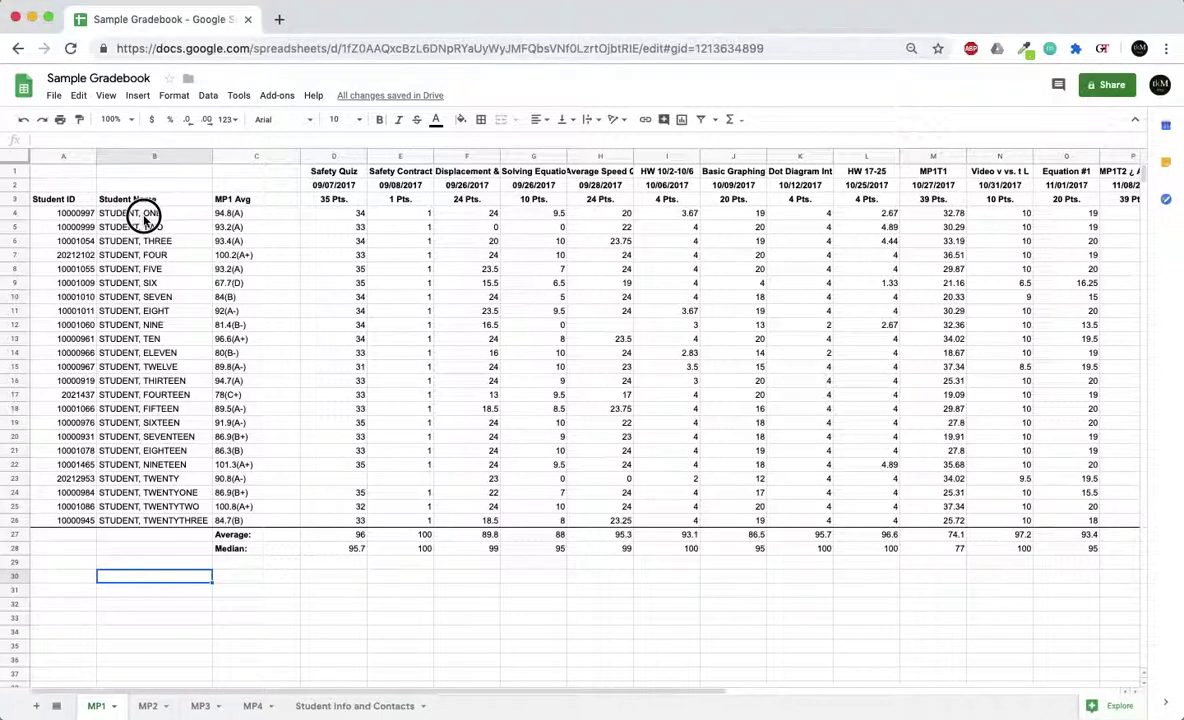
- Copy all the student names together with their scores for the 24-point Displacement assignment dated 09/26/2017
left_click_drag(145, 219, 155, 522)
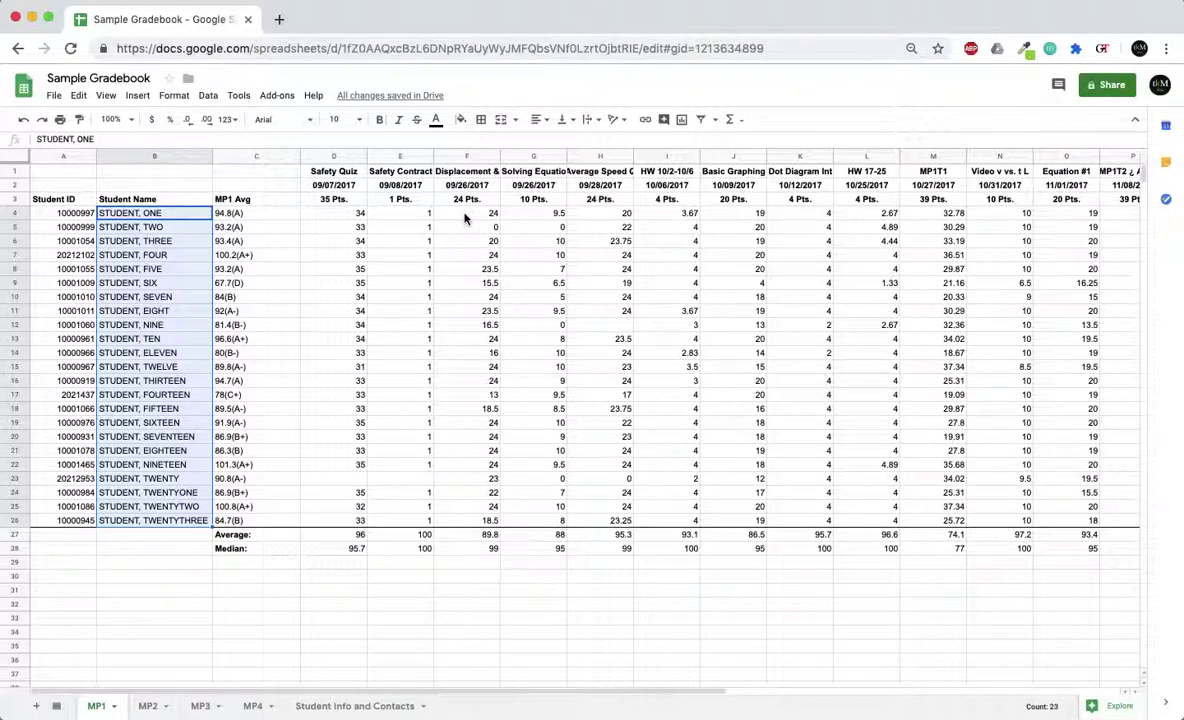
left_click_drag(463, 213, 472, 521)
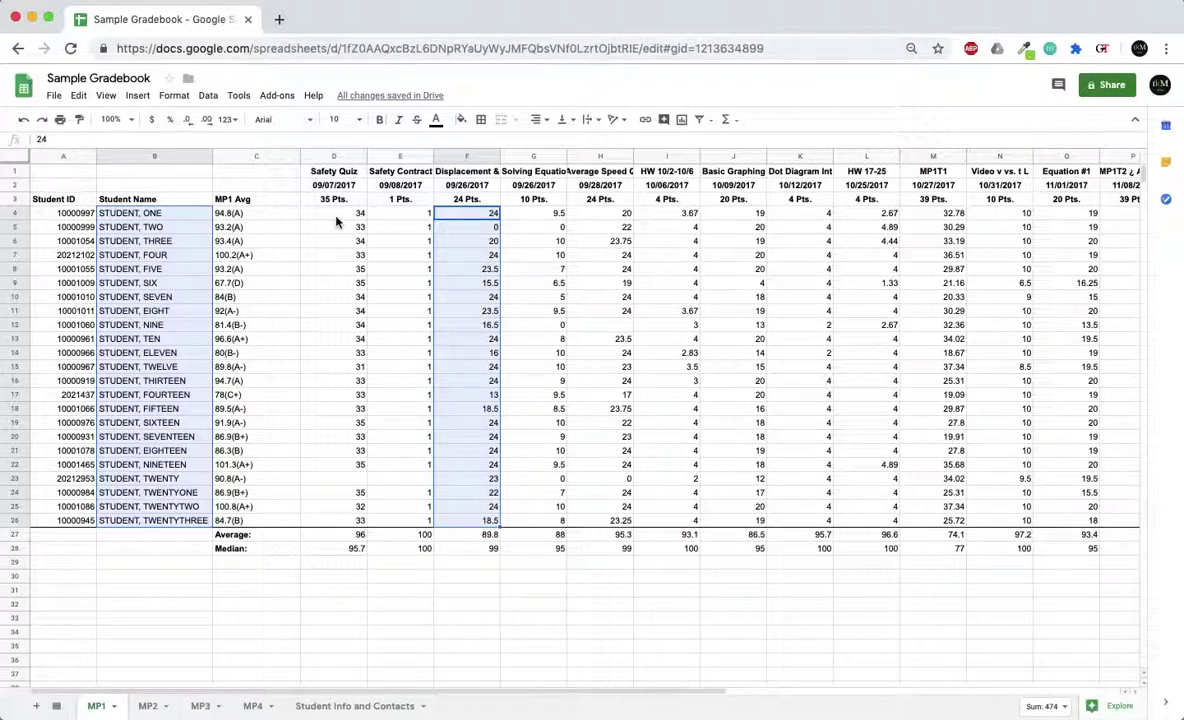
left_click(79, 96)
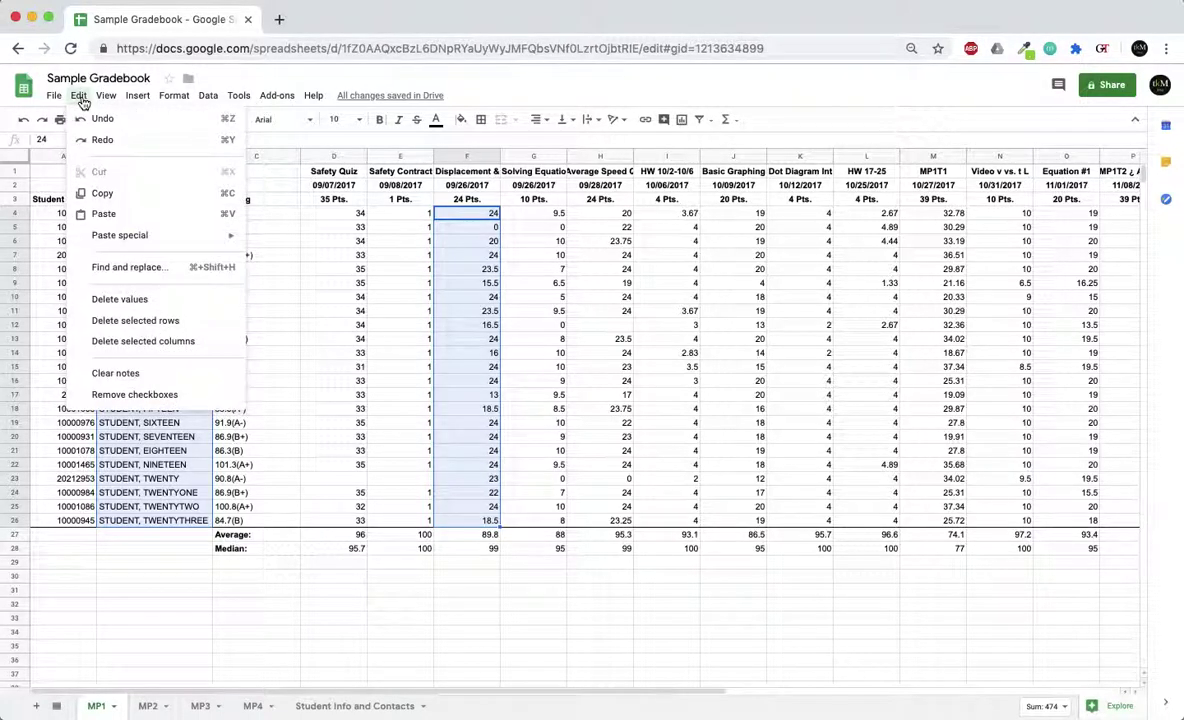
left_click(97, 196)
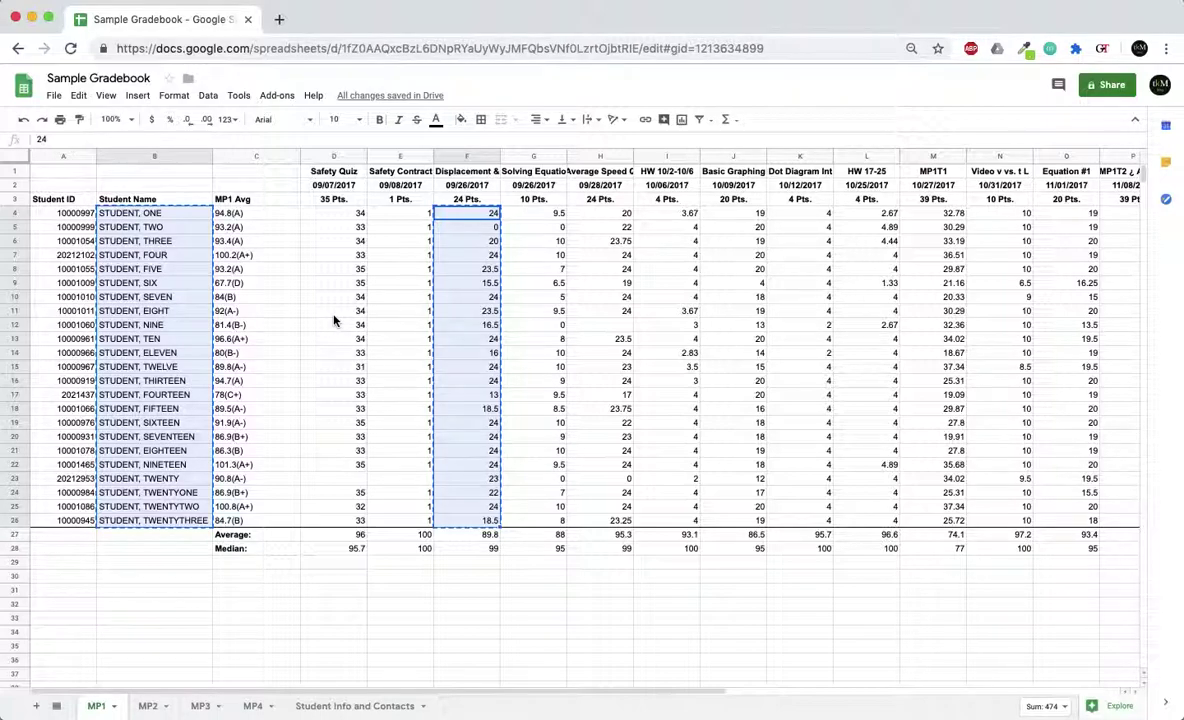
- Import the copied names and scores from the clipboard into Grade Transferer, reviewing the retrieved list to its end
left_click(1101, 48)
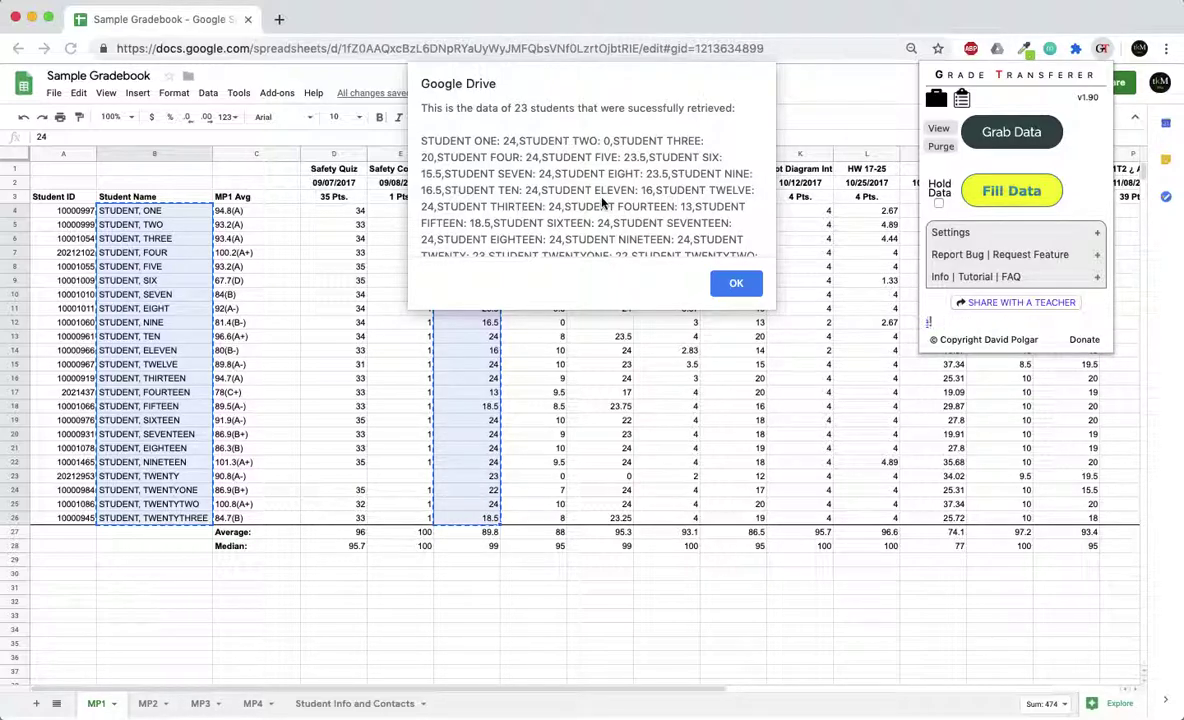
scroll(556, 181, "down", 1)
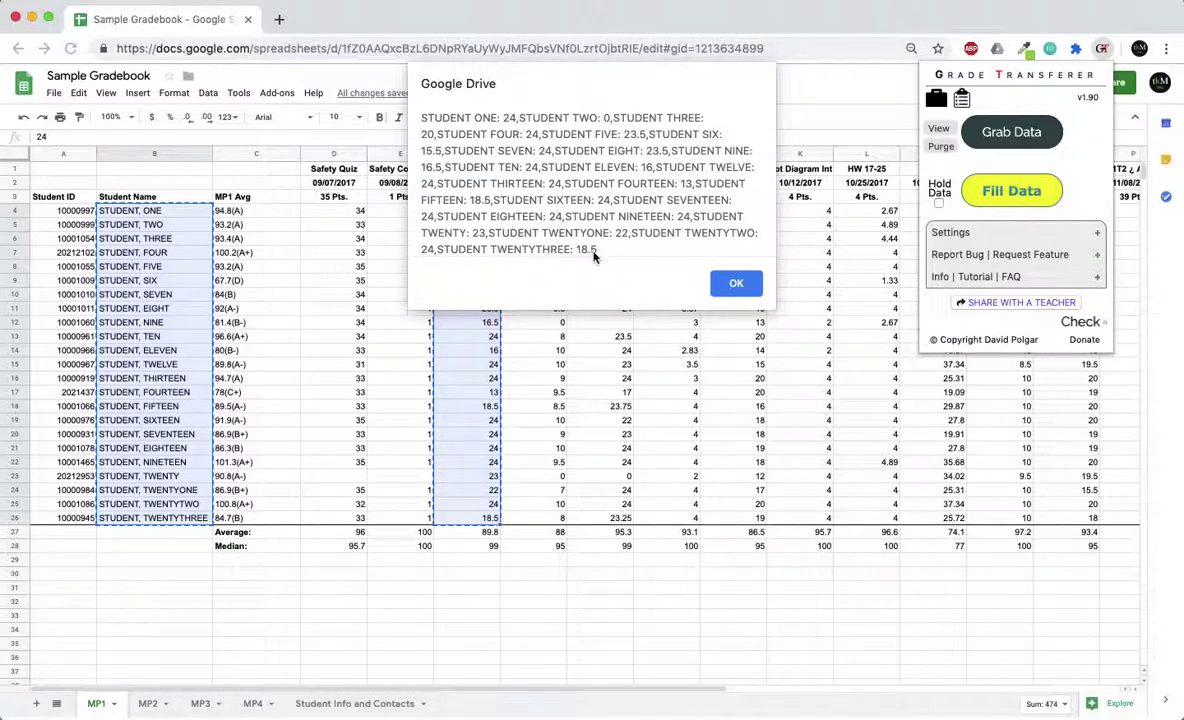
left_click(738, 285)
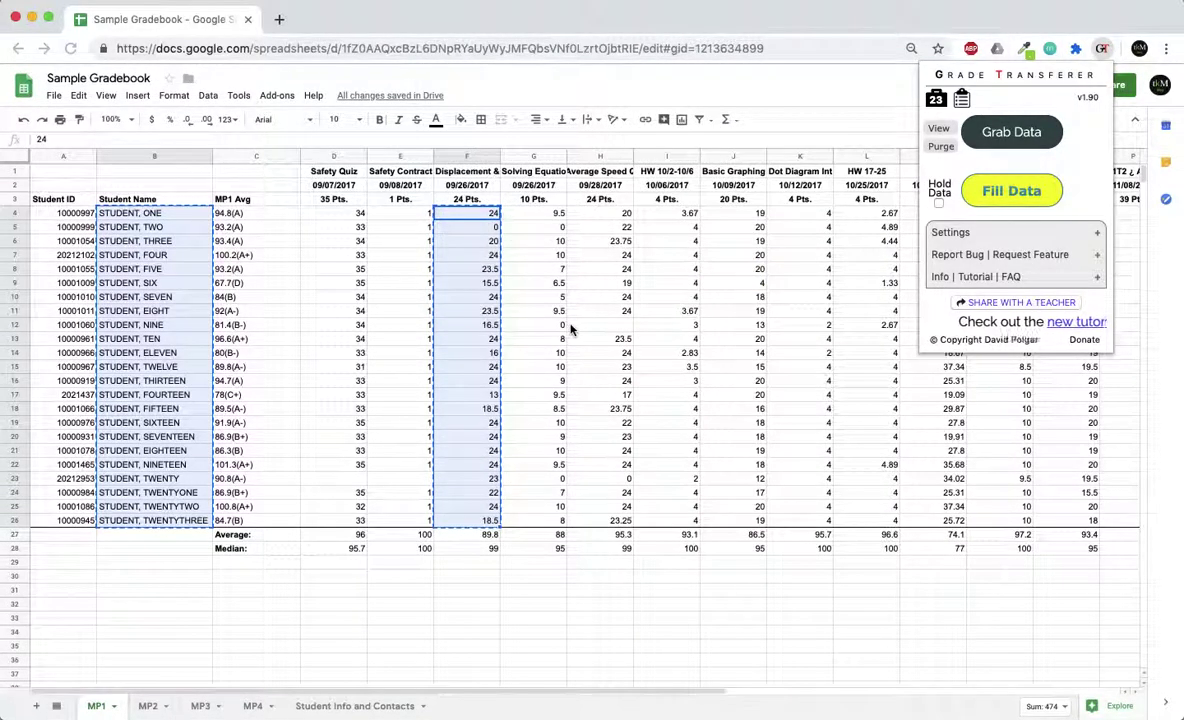
left_click(582, 283)
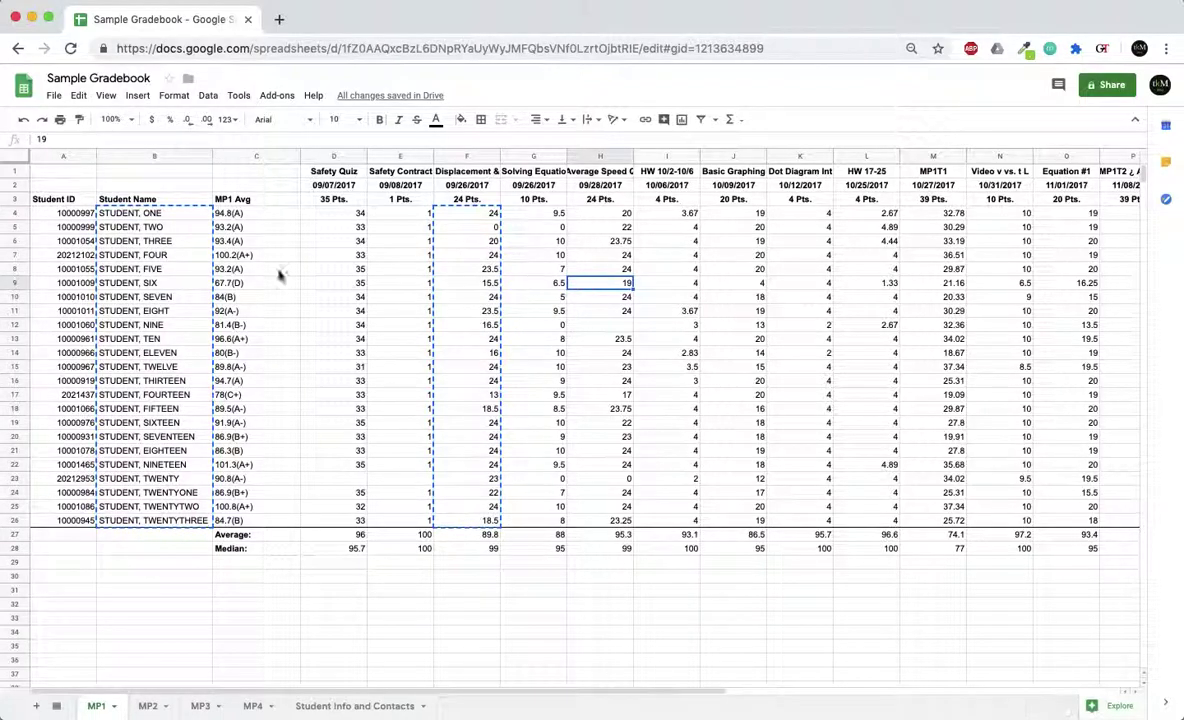
- Copy the names in B9:B11 together with their Average Speed scores in H9:H11
left_click_drag(140, 283, 141, 318)
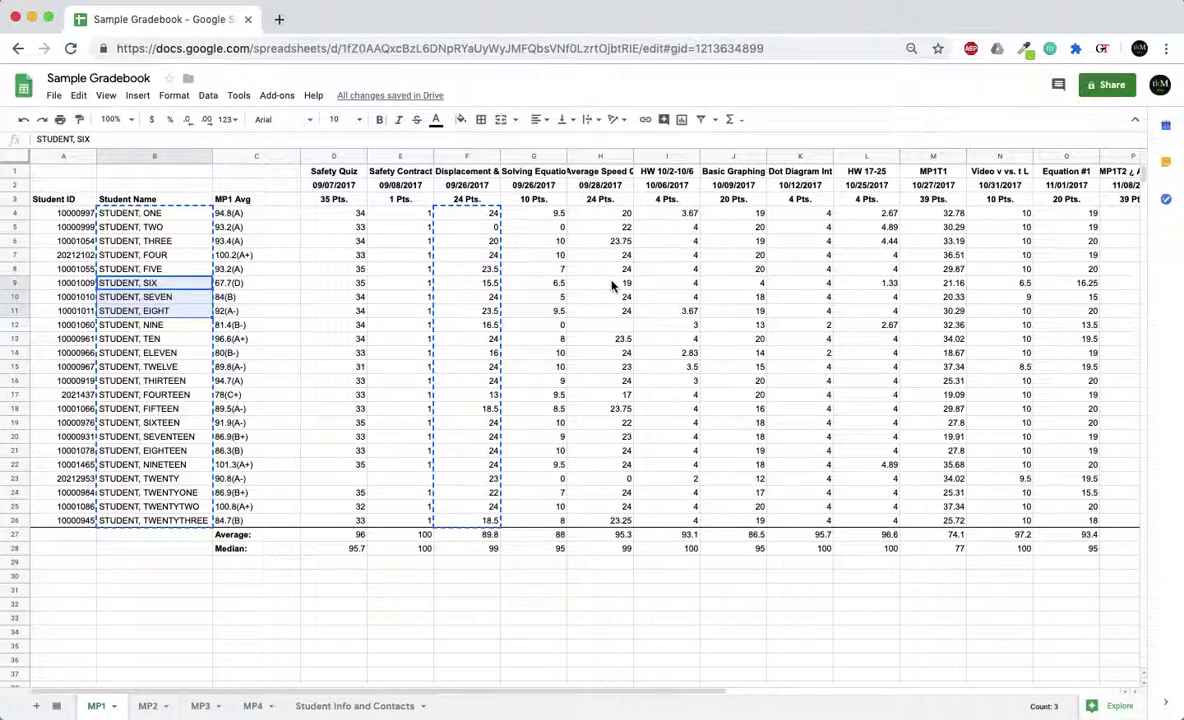
left_click_drag(612, 285, 612, 318)
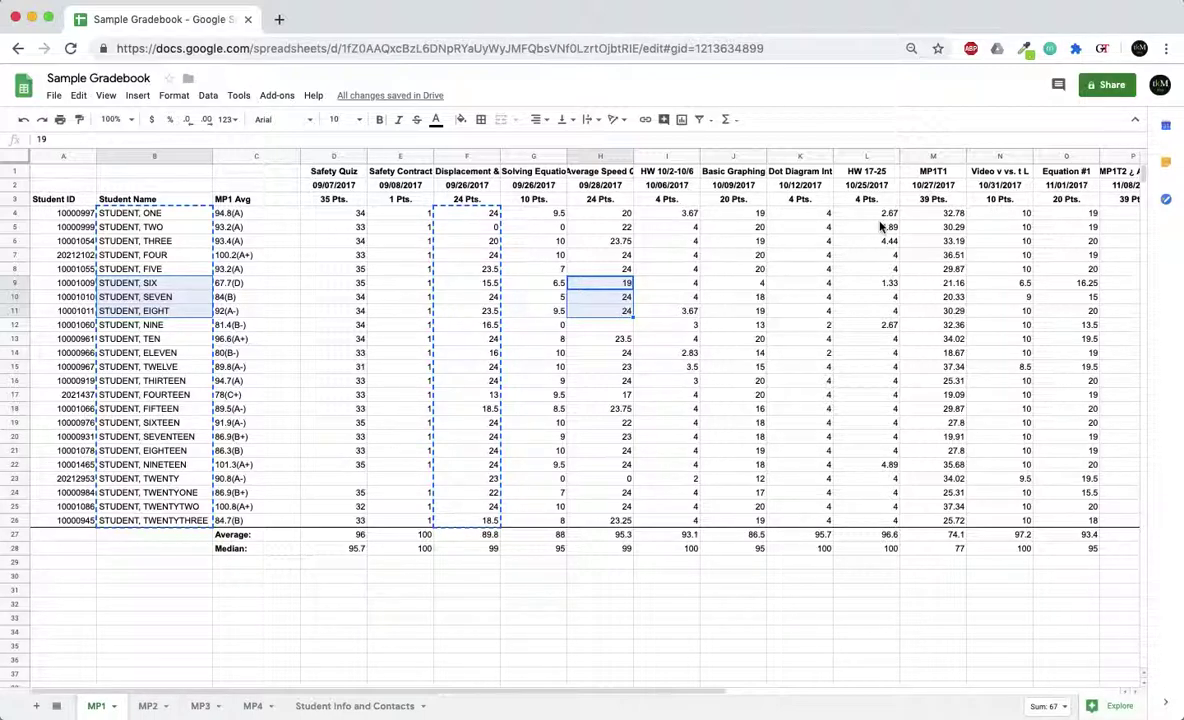
key("super+c")
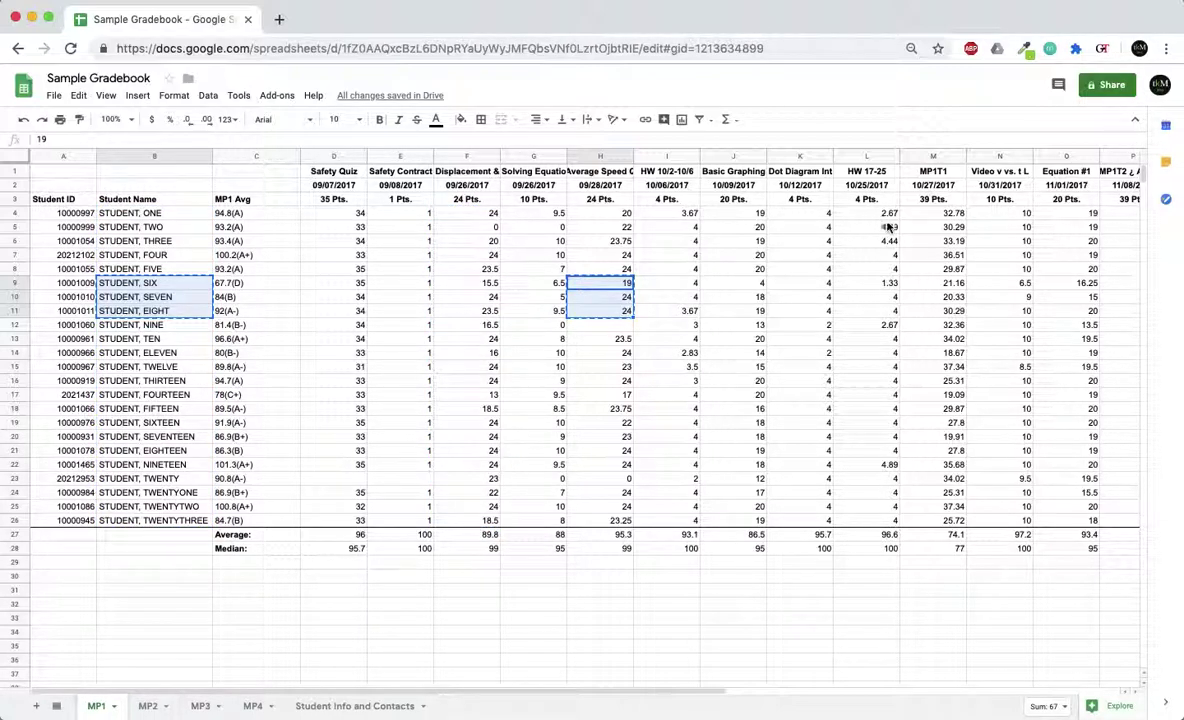
- Import the copied names and Average Speed scores into Grade Transferer and view the data held in its storage
left_click(1101, 48)
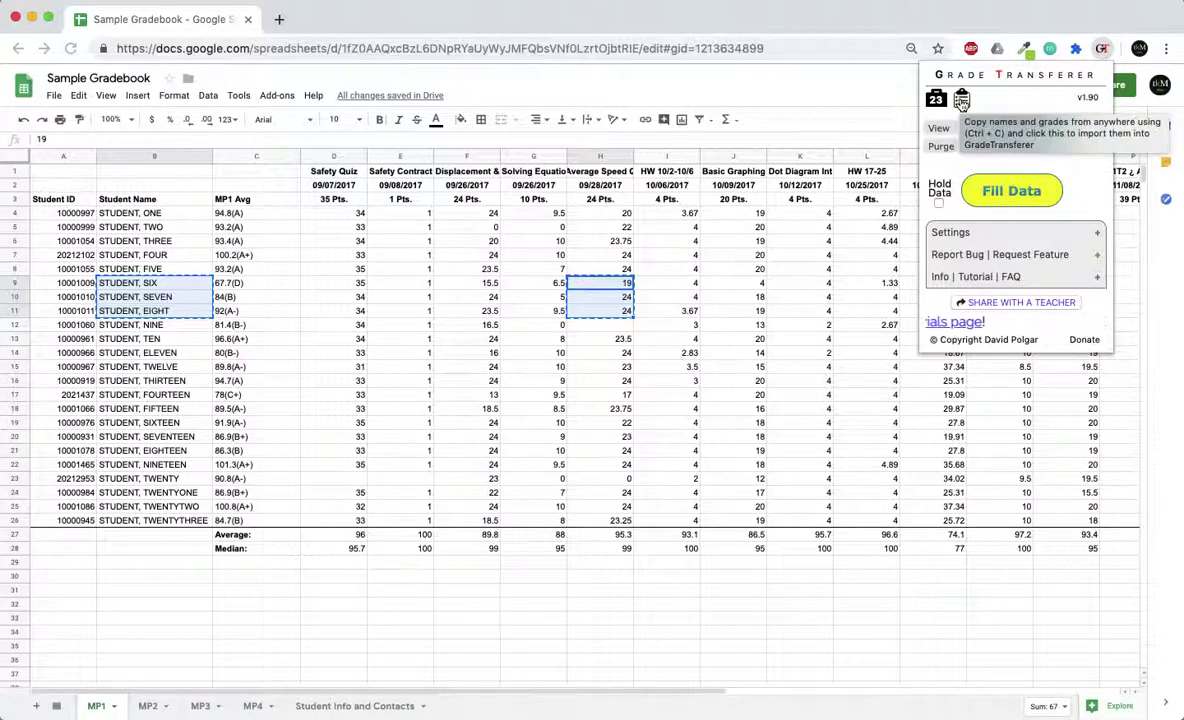
left_click(961, 100)
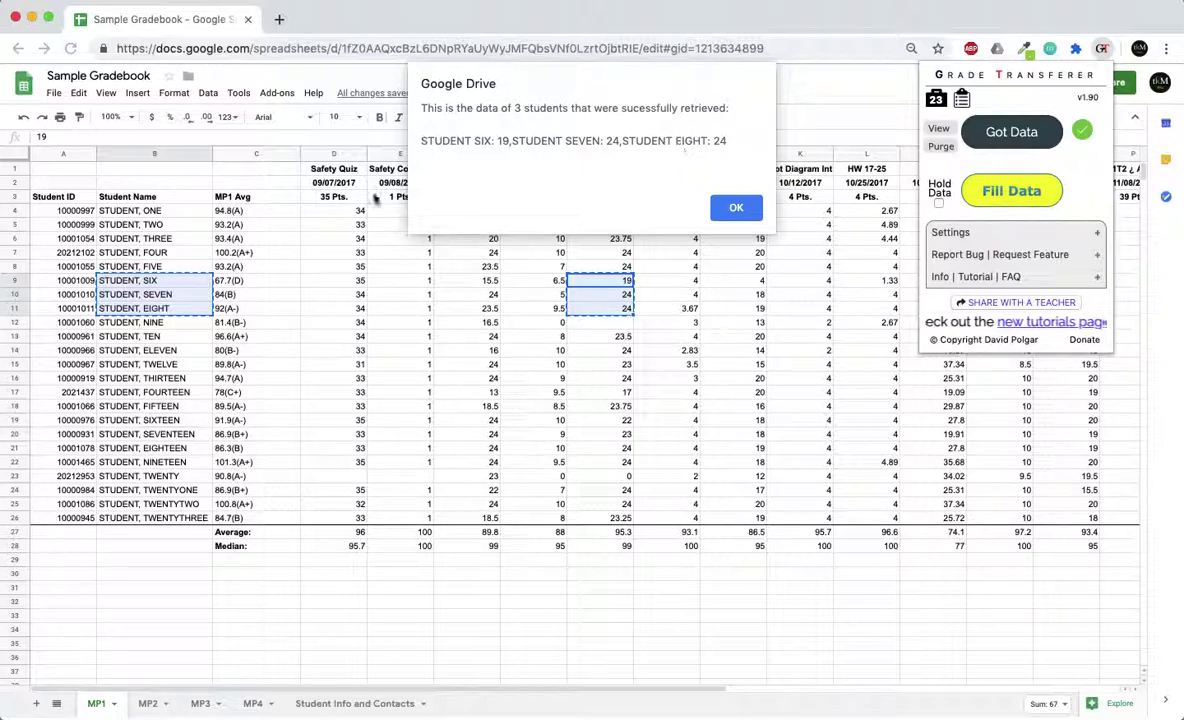
left_click(737, 209)
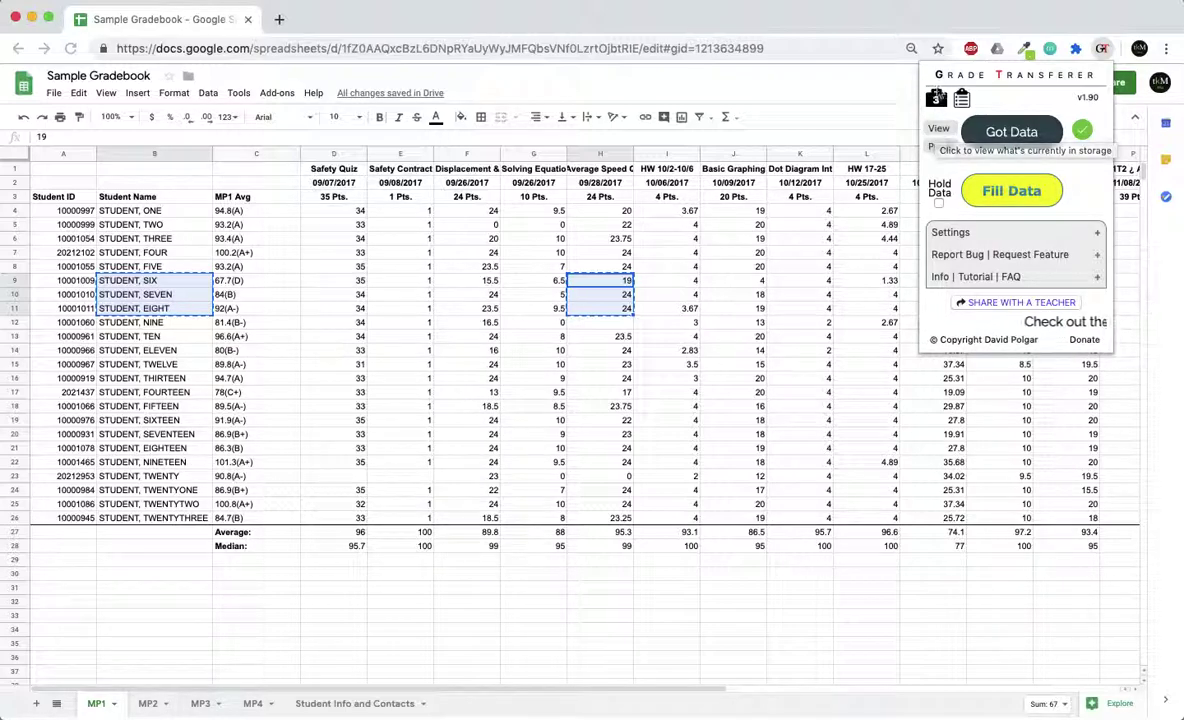
left_click(937, 130)
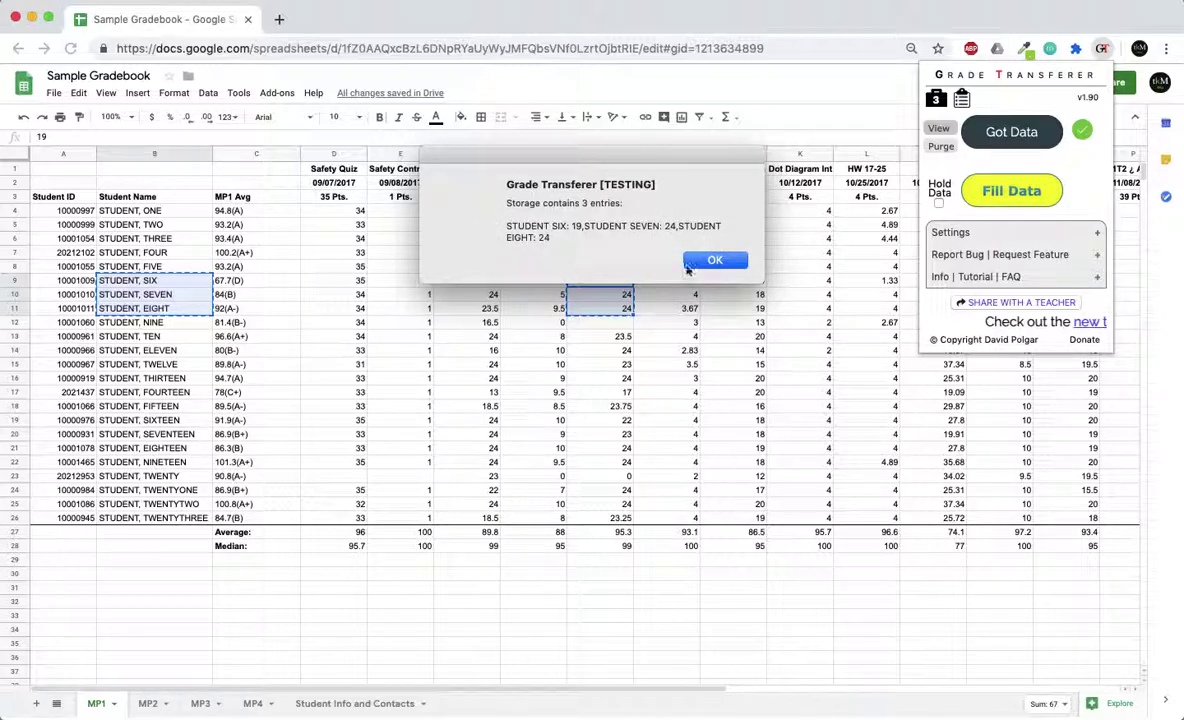
left_click(713, 261)
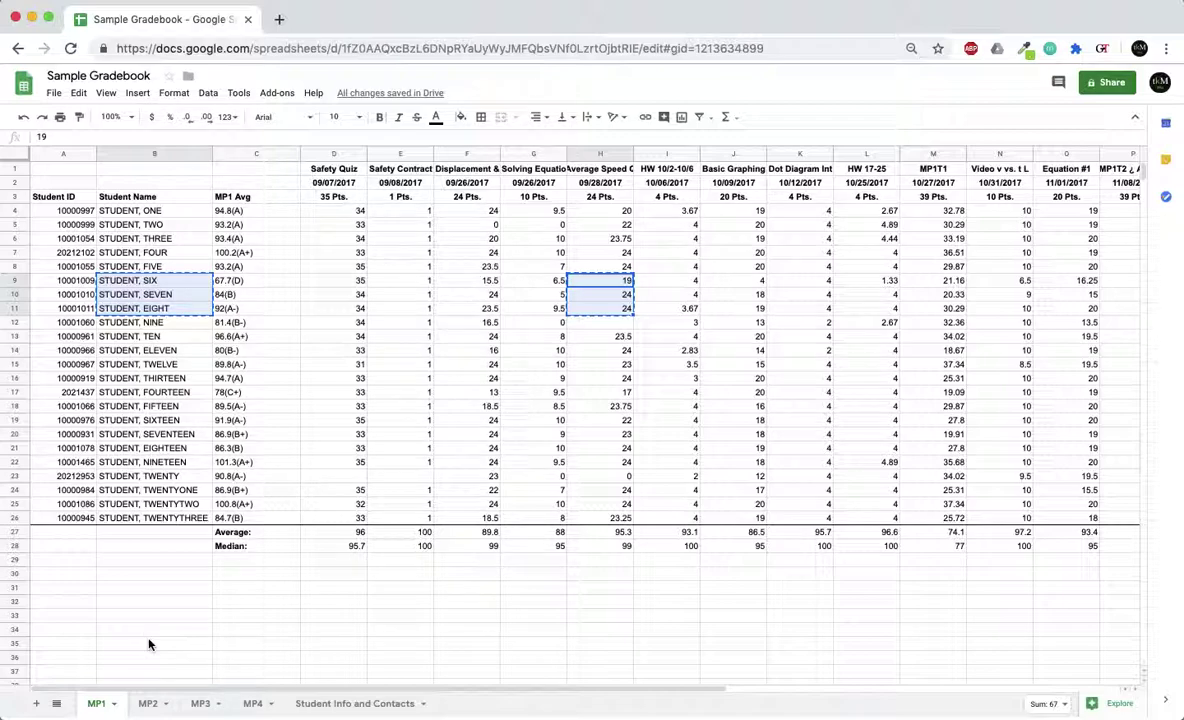
- Examine the accepted name formats on the MP2 sheet, including combined names and separate last-name and first-name cells
left_click(147, 704)
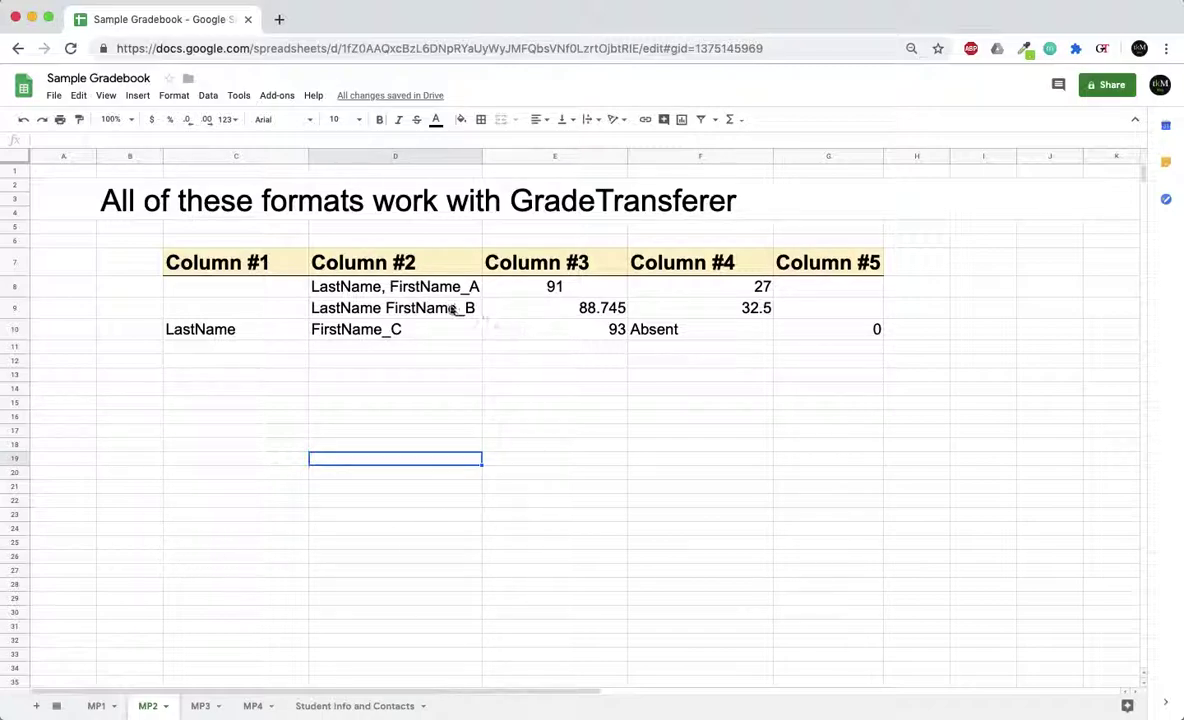
left_click(345, 291)
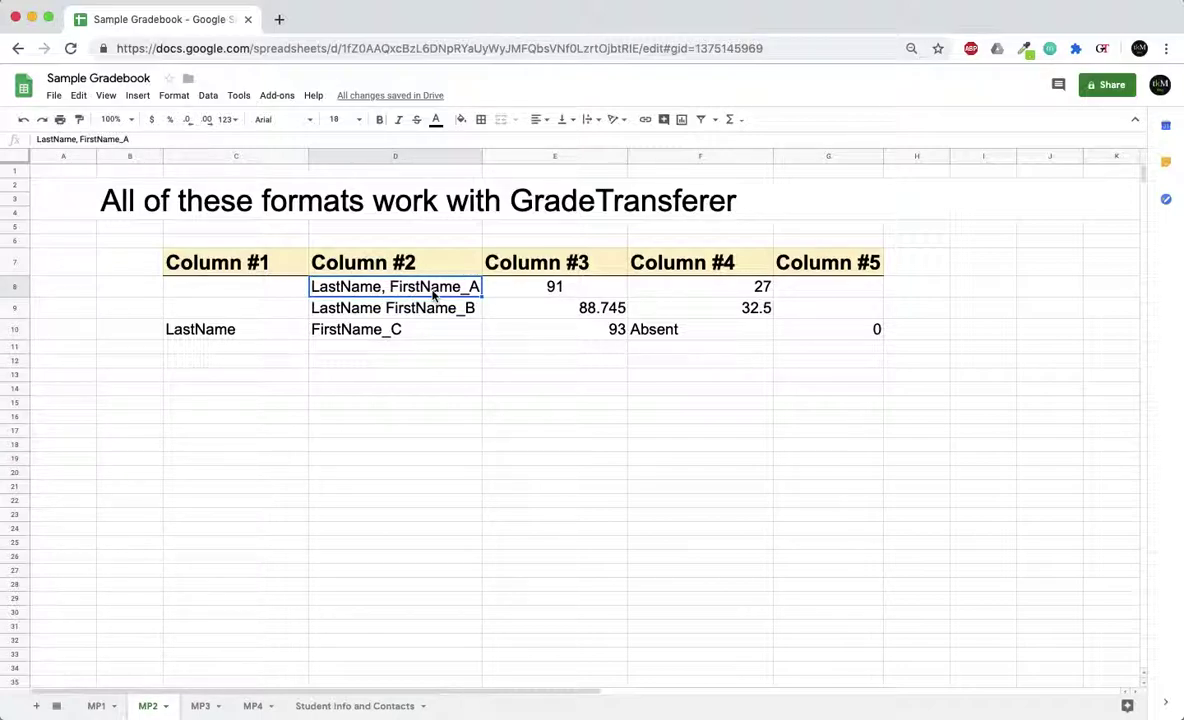
left_click(358, 308)
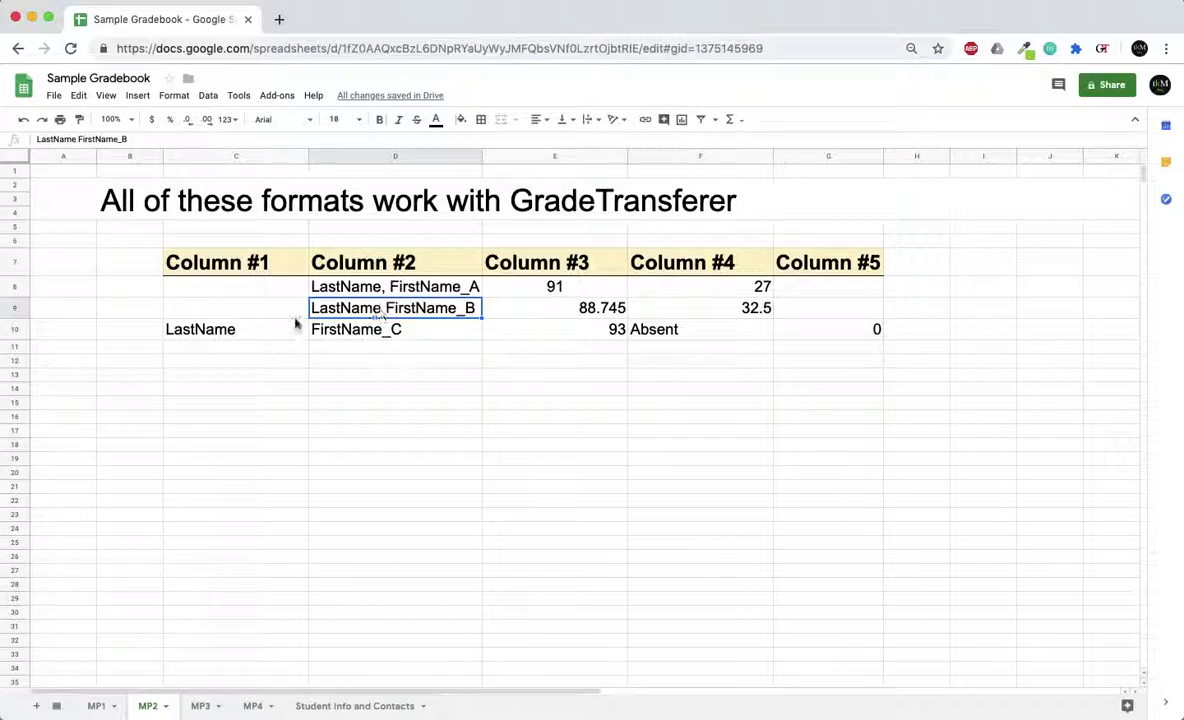
left_click(251, 337)
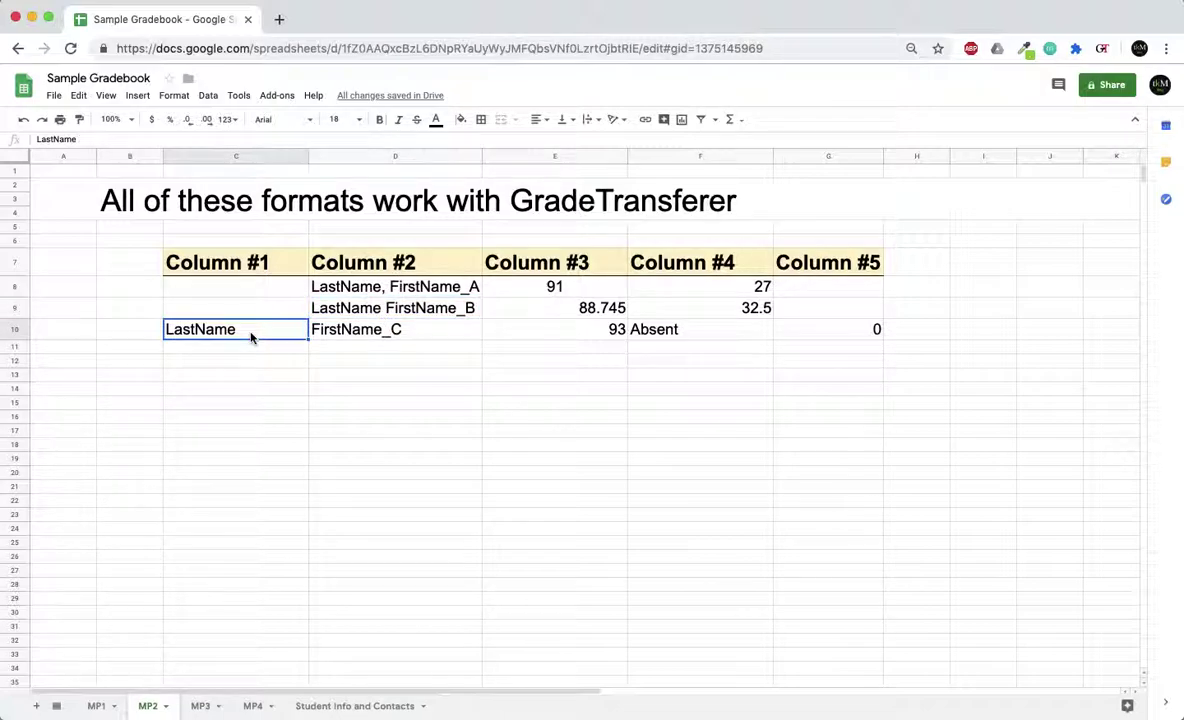
left_click(392, 338)
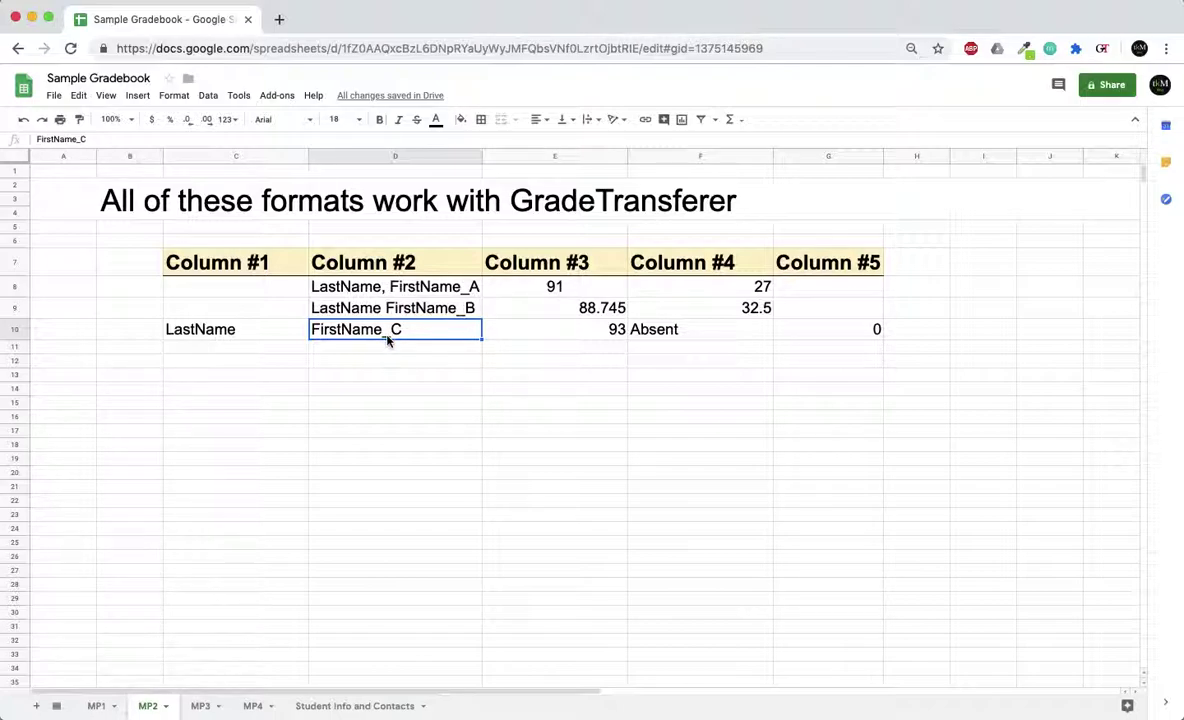
left_click(339, 399)
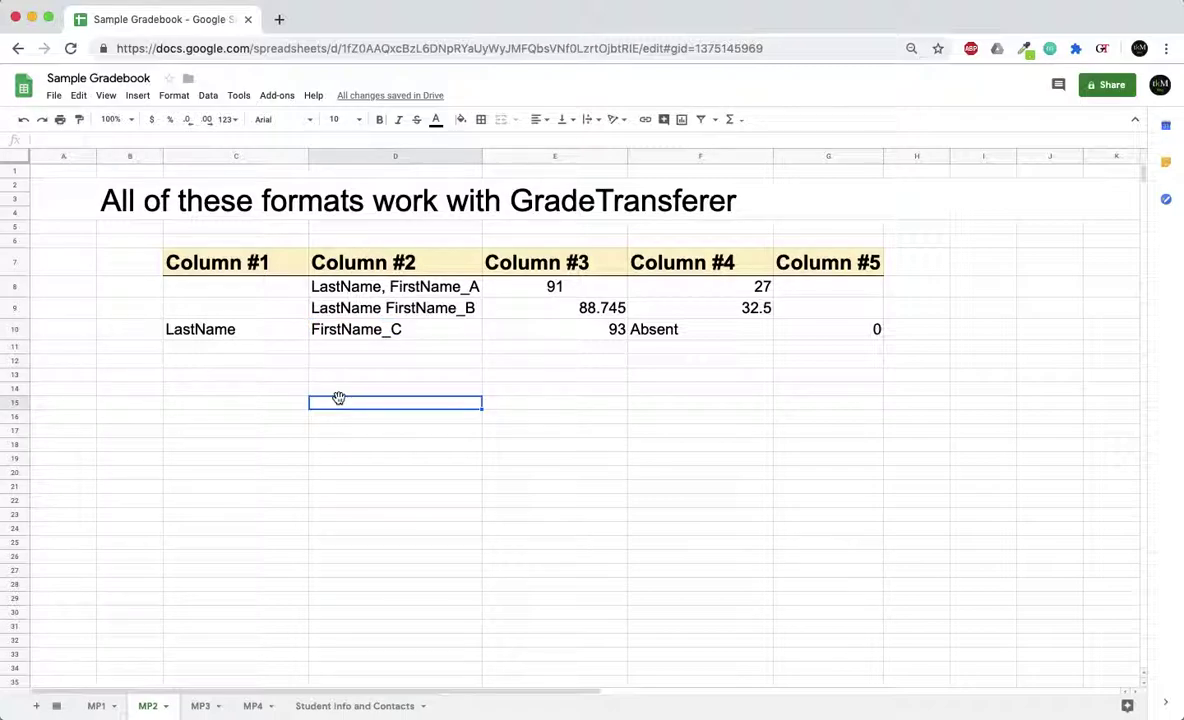
- Copy the name and grade rows across Column #1 to Column #3, cells C8:E10
left_click(236, 287)
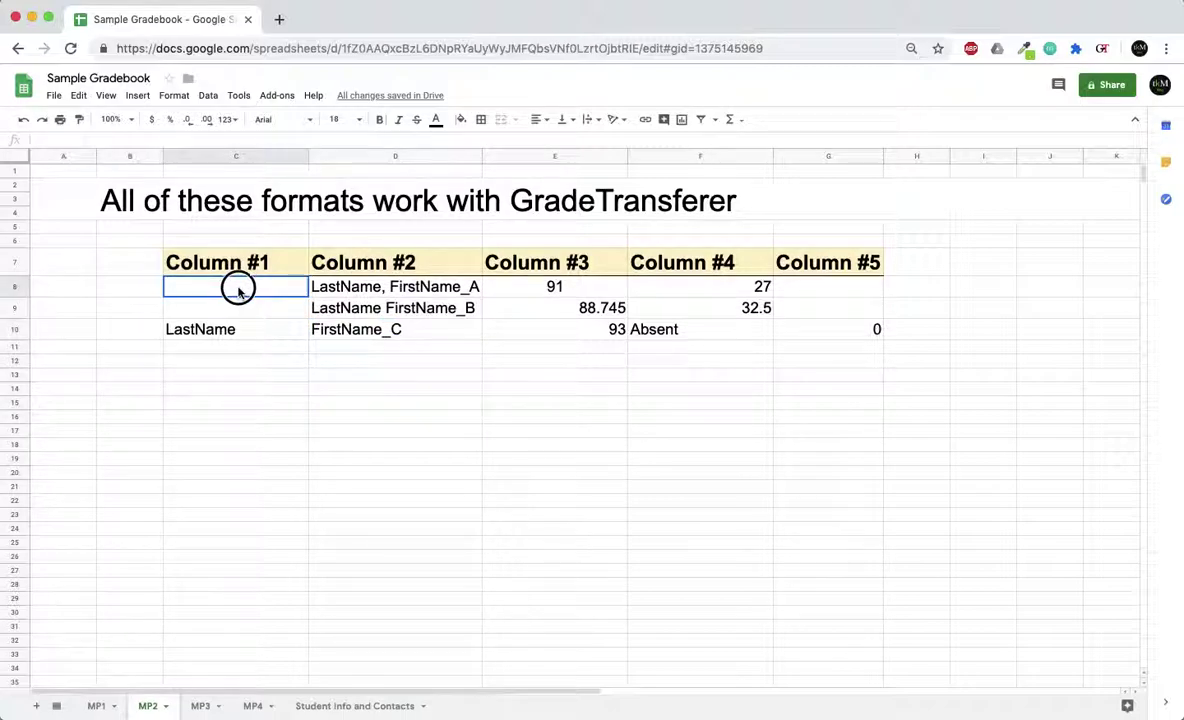
left_click_drag(238, 290, 506, 327)
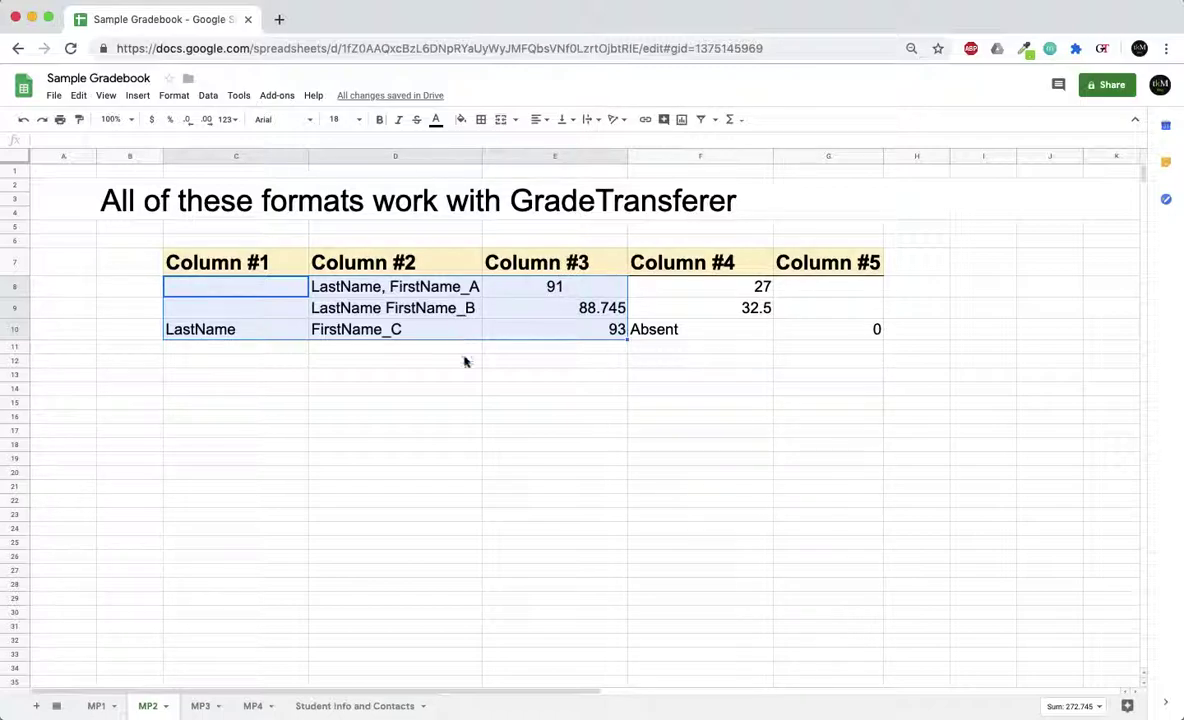
left_click(79, 96)
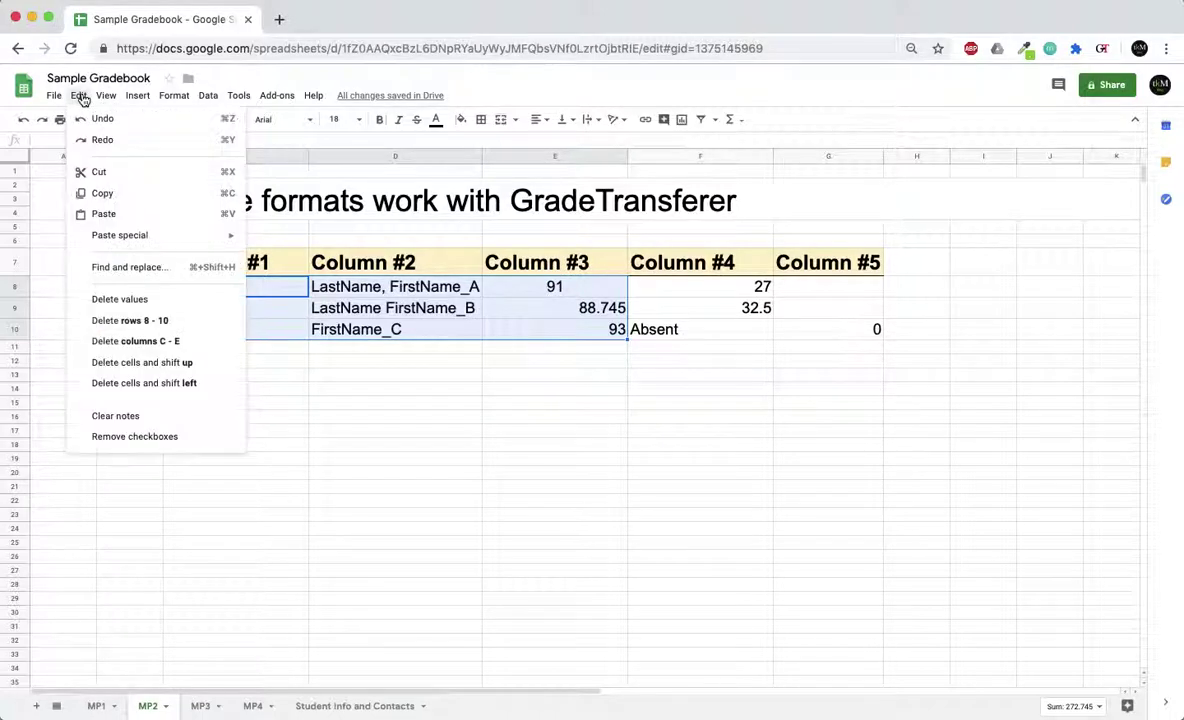
left_click(83, 195)
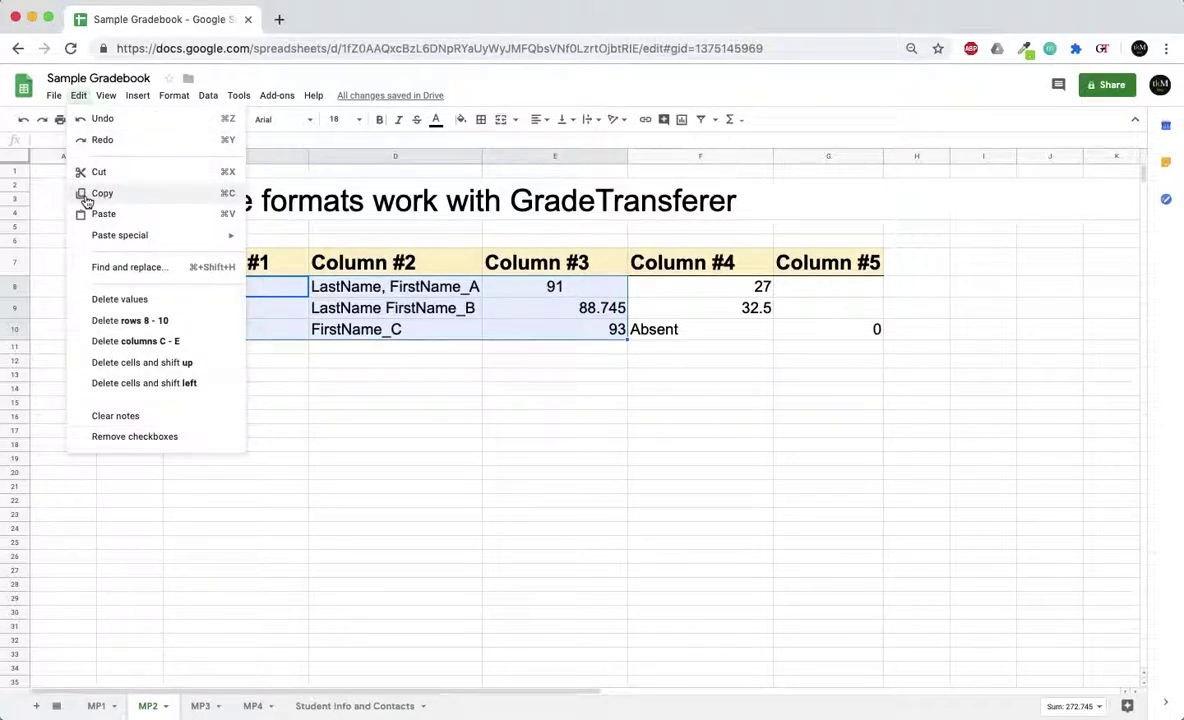
left_click(211, 198)
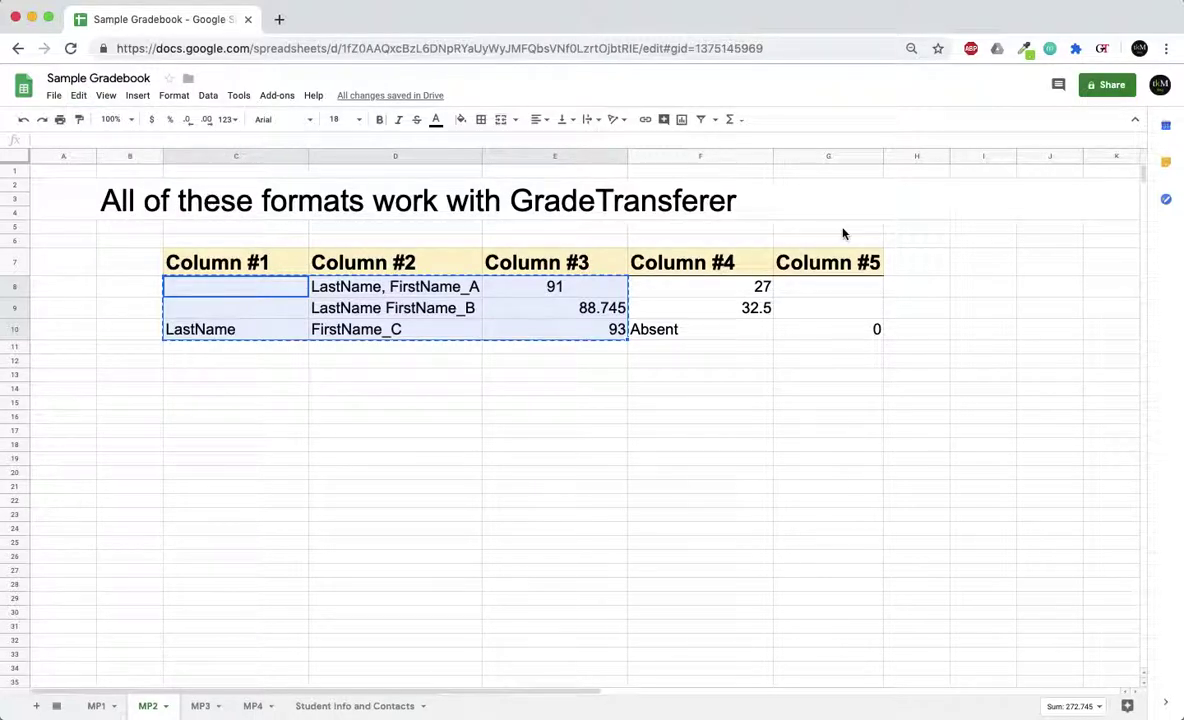
- Import the copied MP2 names and Column #3 grades from the clipboard into Grade Transferer
left_click(1102, 48)
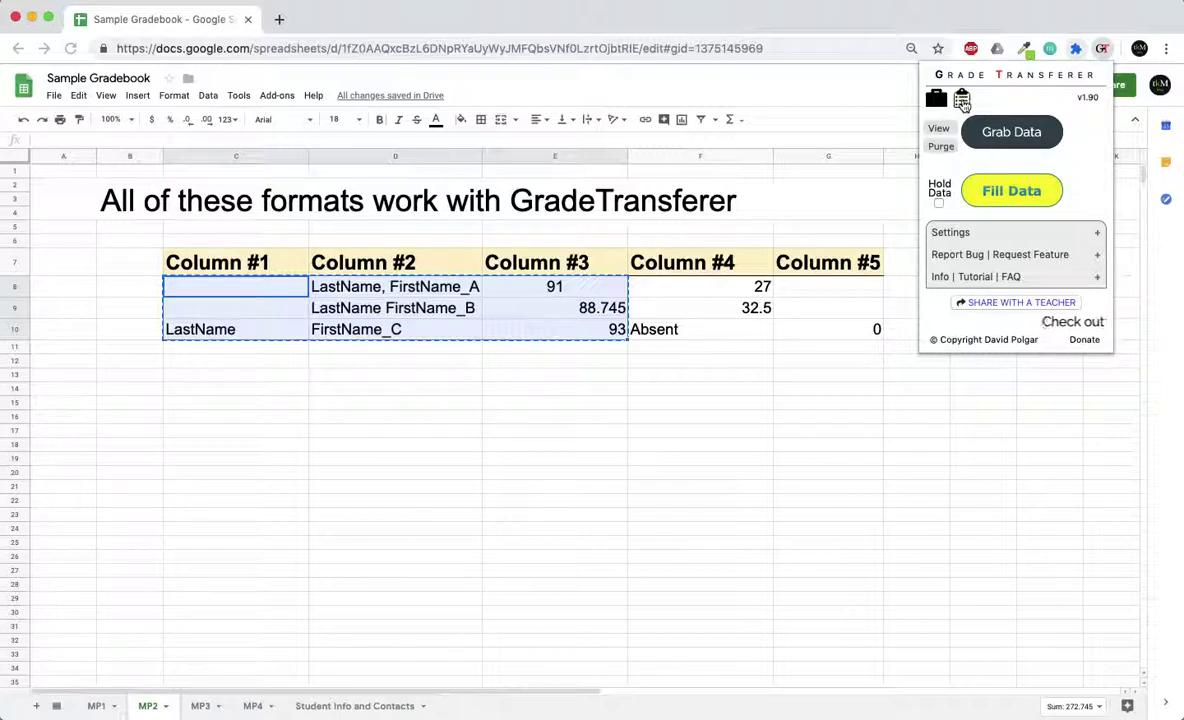
left_click(962, 100)
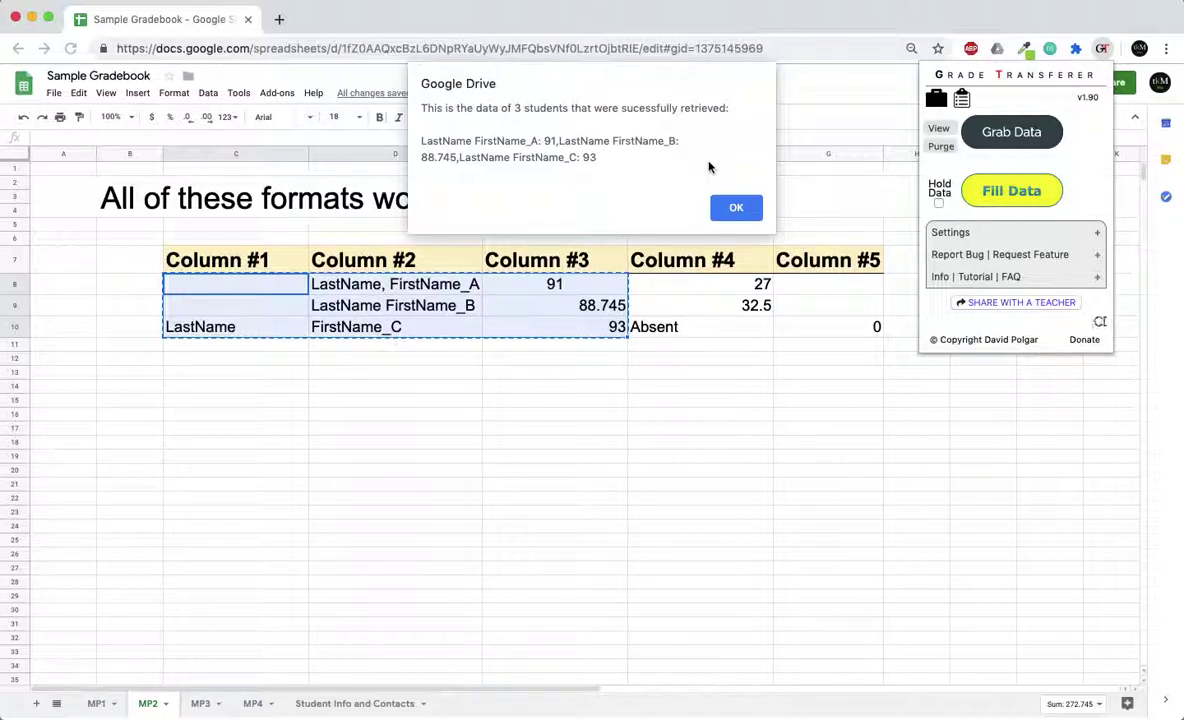
left_click(737, 209)
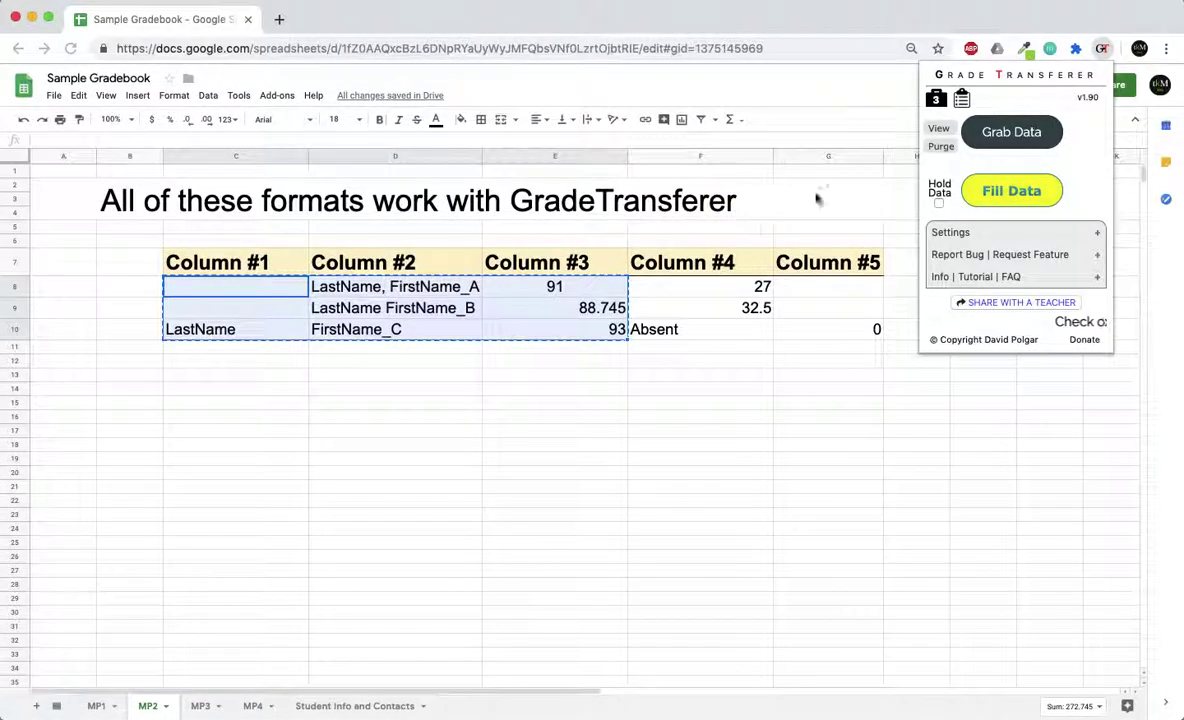
- Purge the stored student data from Grade Transferer and return to the sheet
left_click(941, 148)
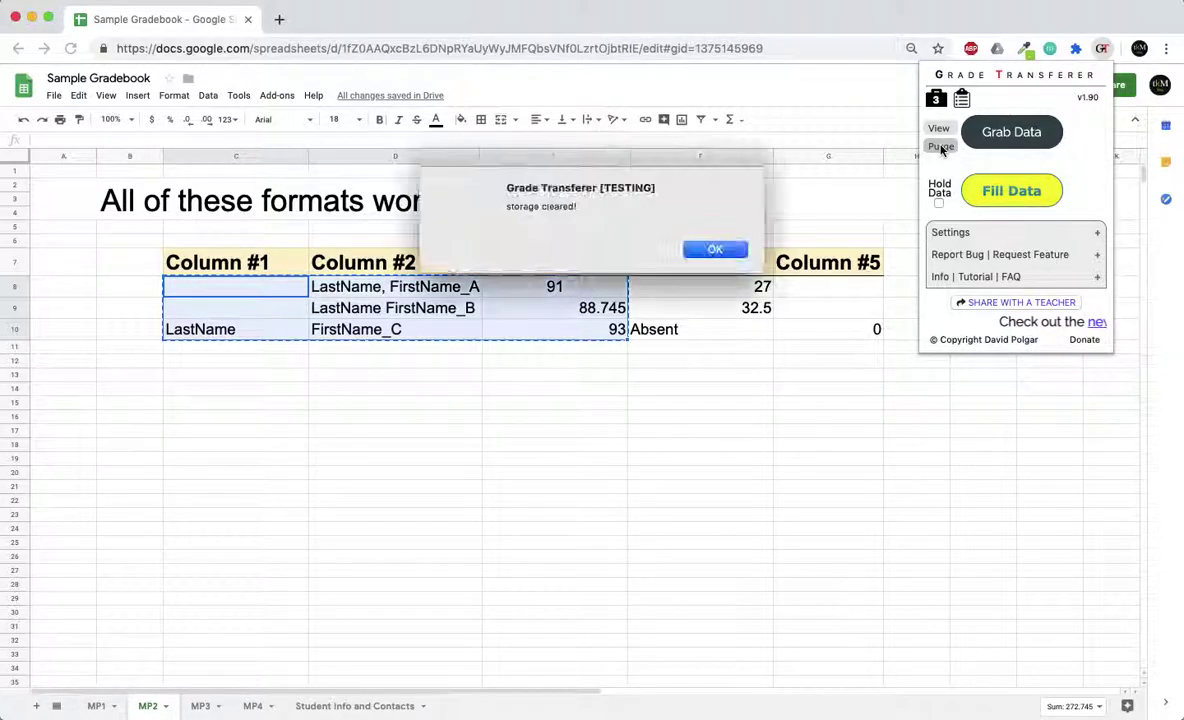
left_click(714, 246)
left_click(555, 416)
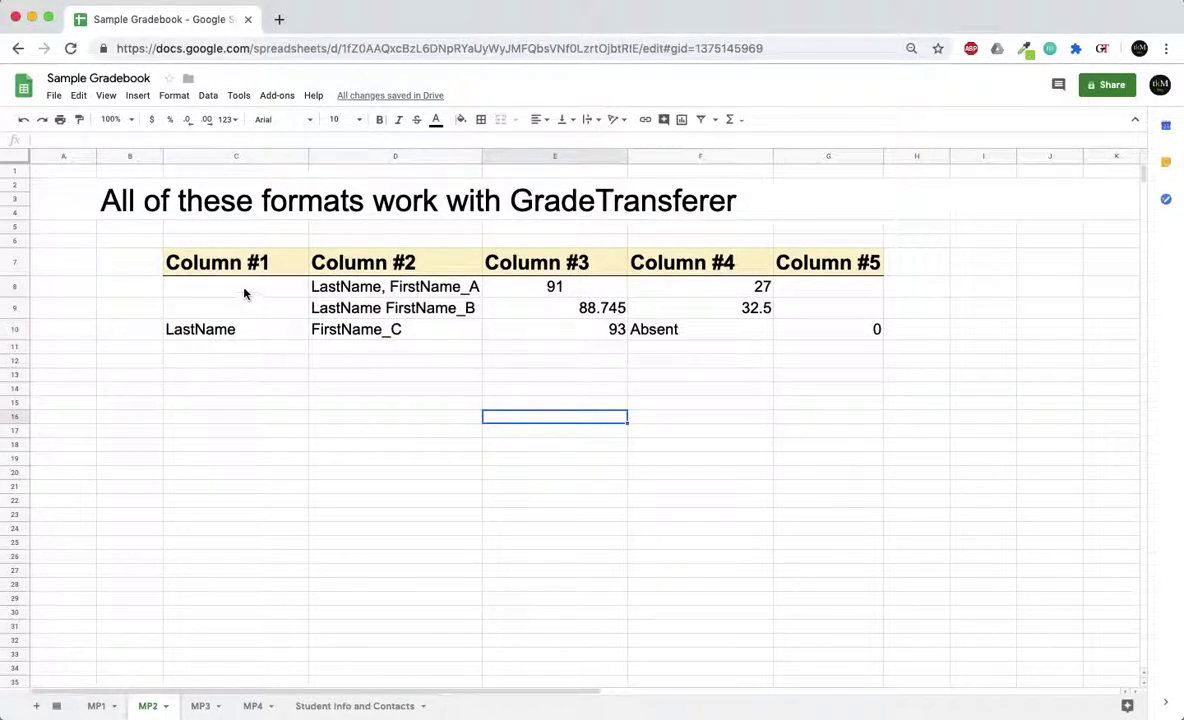
- Copy the student name cells C8:D10 together with the non-adjacent Column #5 grades in G8:G10
left_click_drag(244, 293, 373, 333)
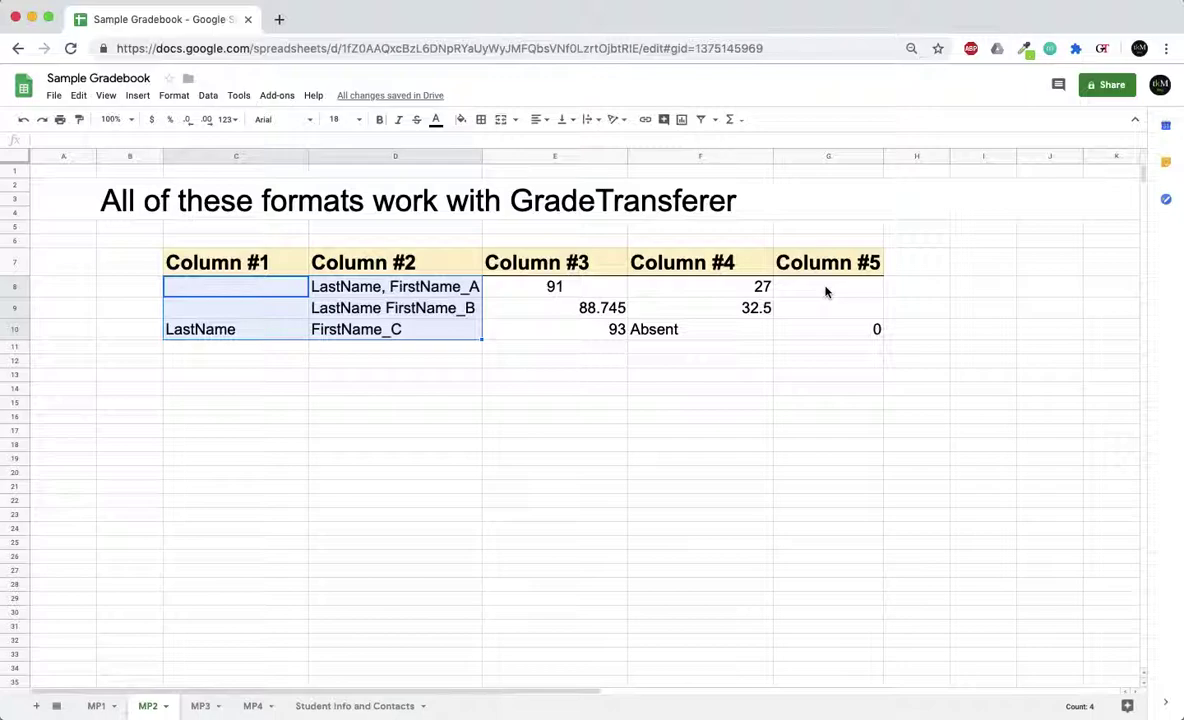
left_click_drag(826, 289, 826, 331)
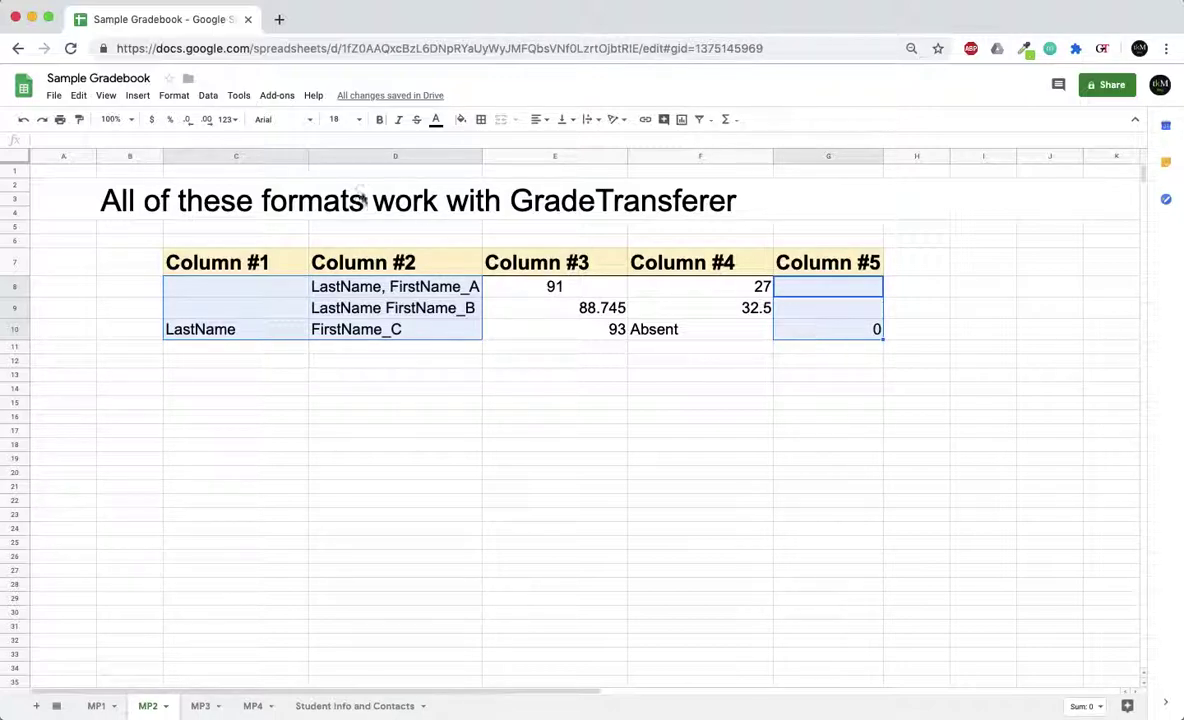
left_click(78, 95)
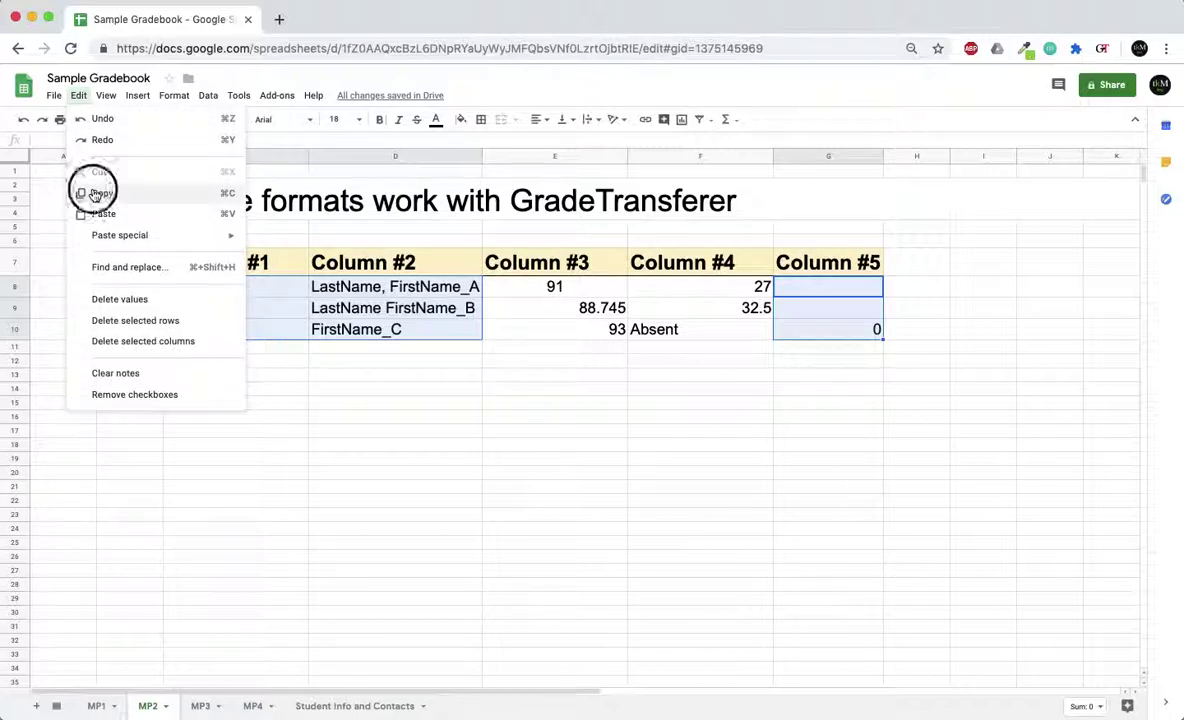
left_click(96, 193)
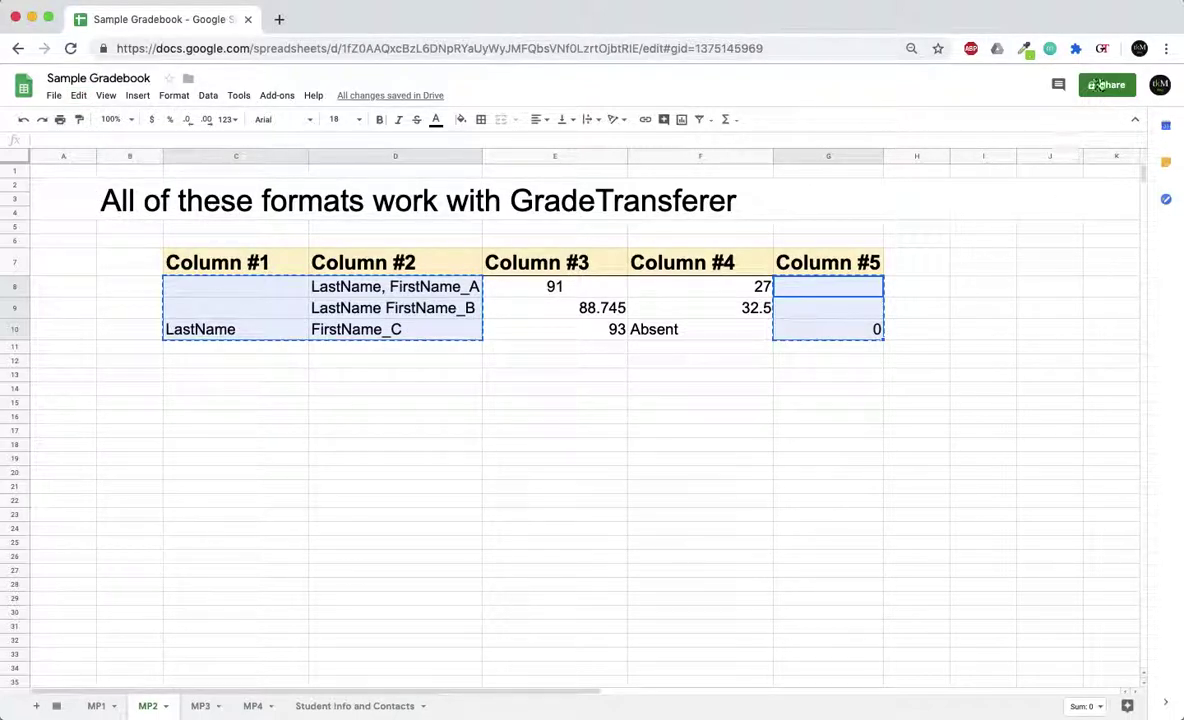
- Import the copied names and Column #5 grades from the clipboard into Grade Transferer and dismiss the retrieved-data summary
left_click(1101, 50)
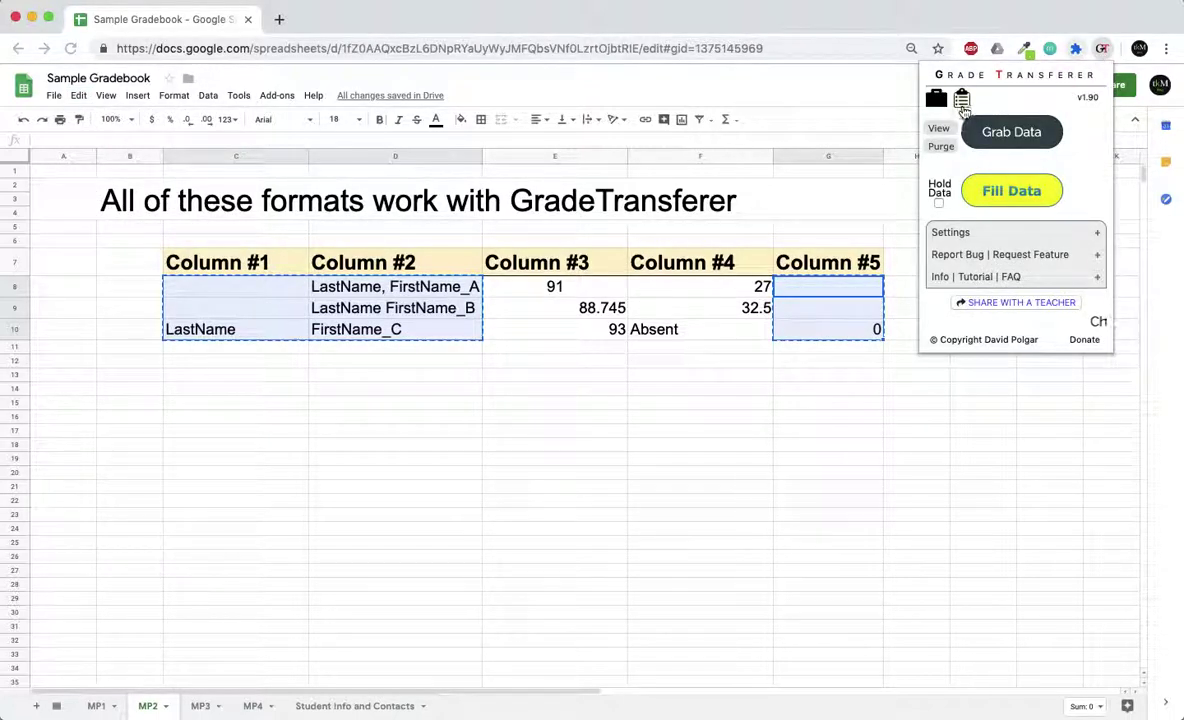
left_click(962, 99)
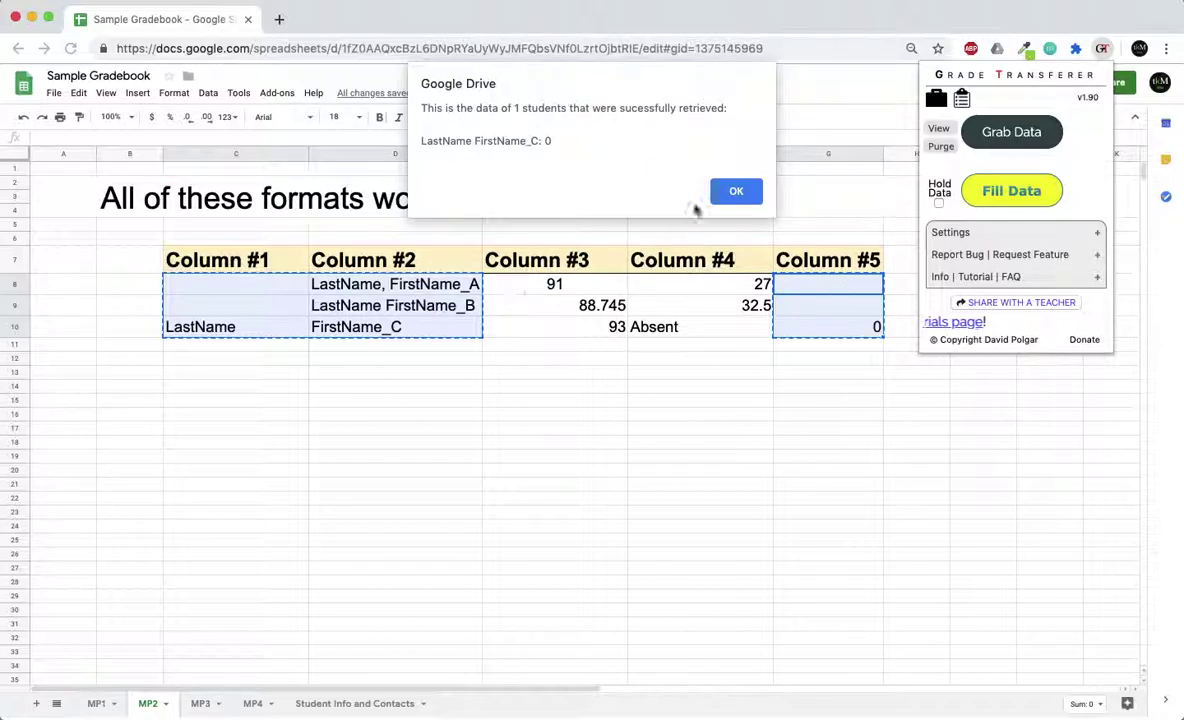
left_click(735, 191)
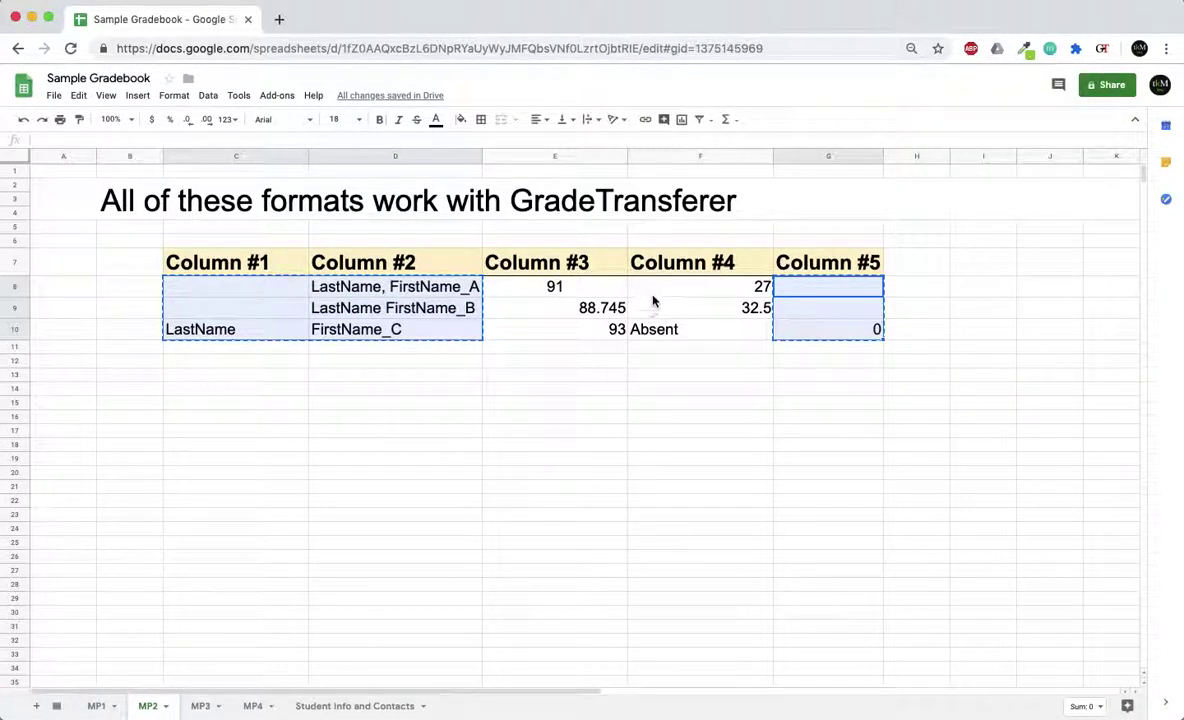
- Copy the name cells C8:D10 along with the separate Column #4 grades in F8:F10
left_click_drag(272, 286, 368, 327)
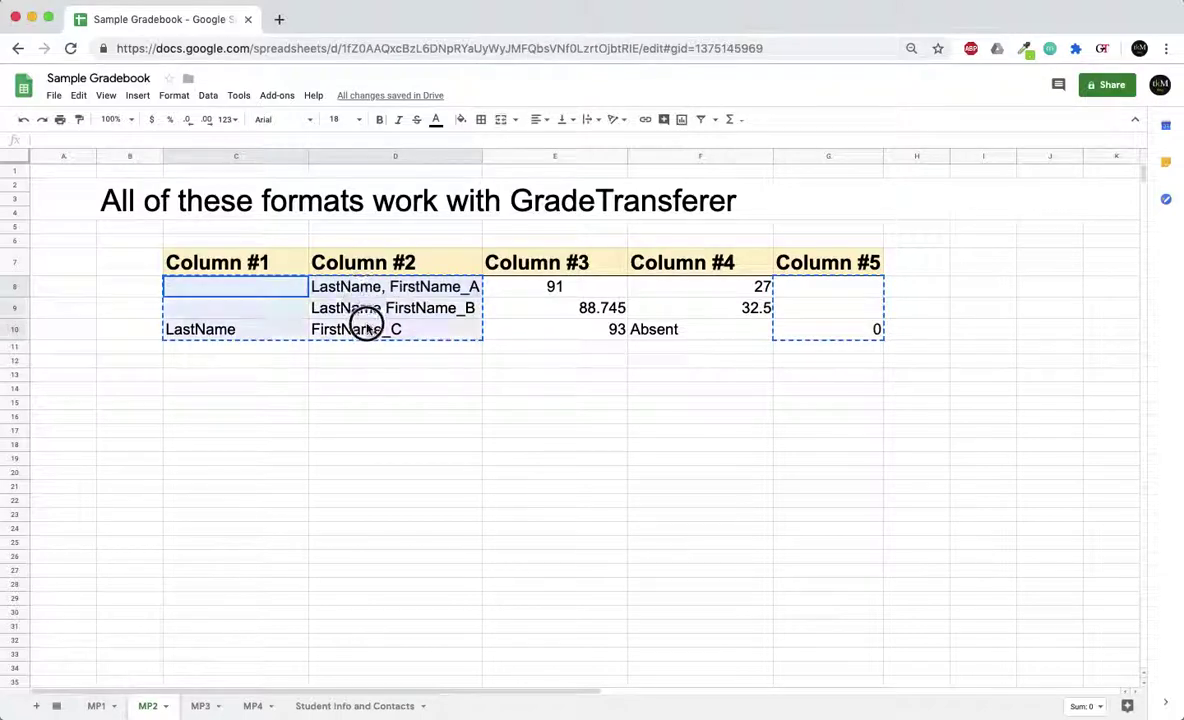
left_click_drag(700, 286, 705, 332)
key("super+c")
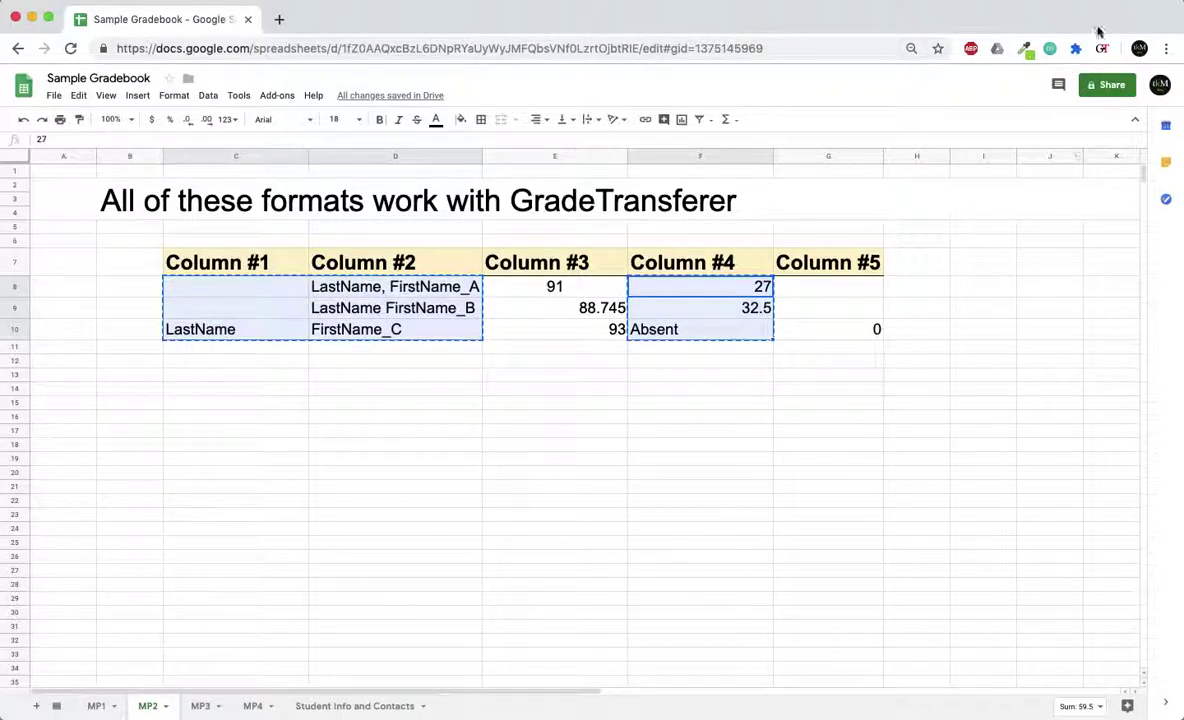
- Add the copied names and Column #4 grades from the clipboard to Grade Transferer as another data set
left_click(1103, 50)
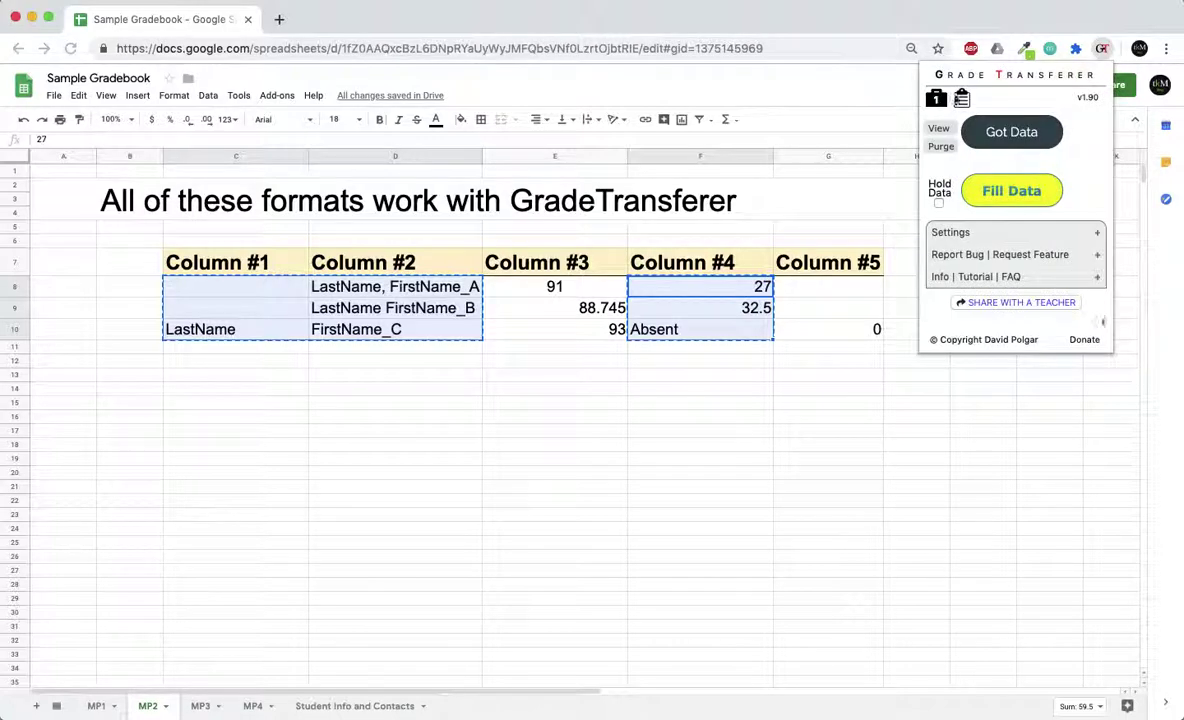
left_click(961, 100)
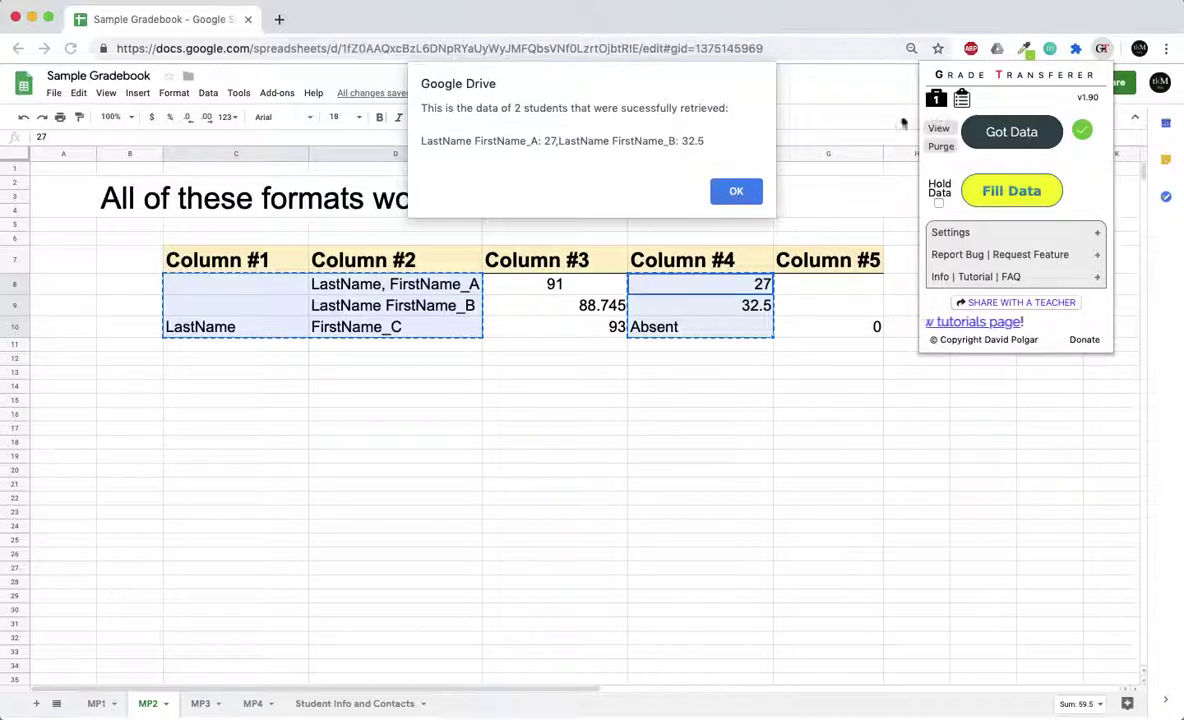
left_click(736, 191)
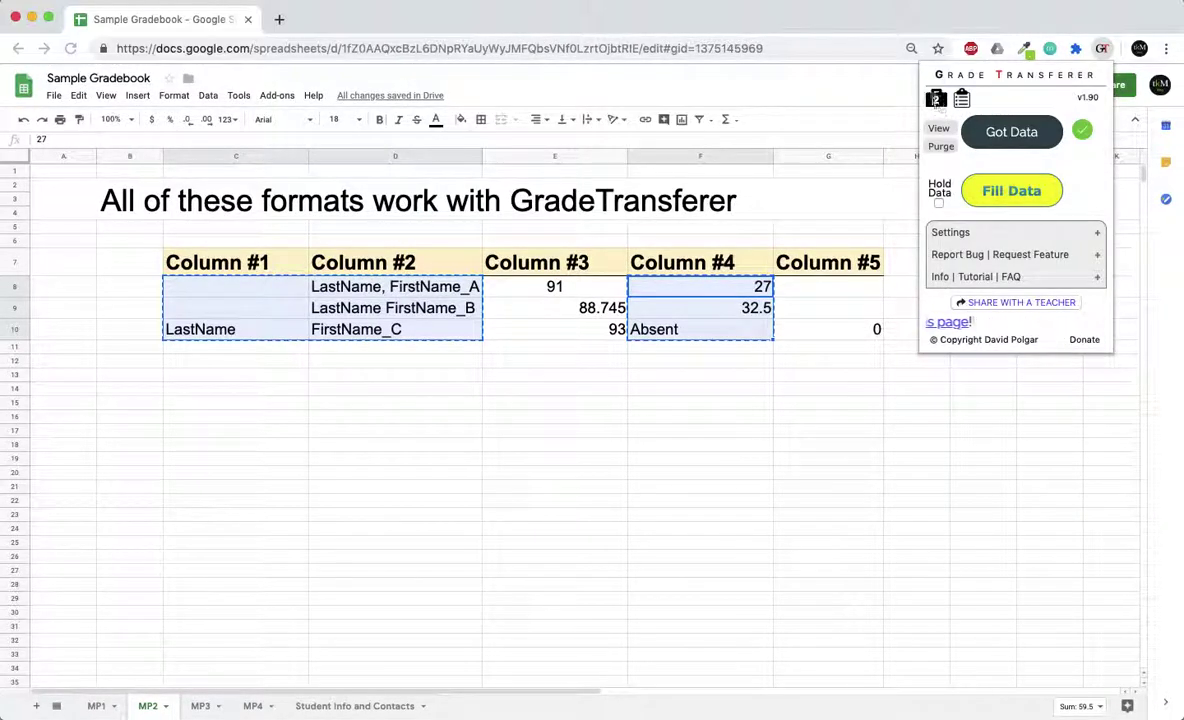